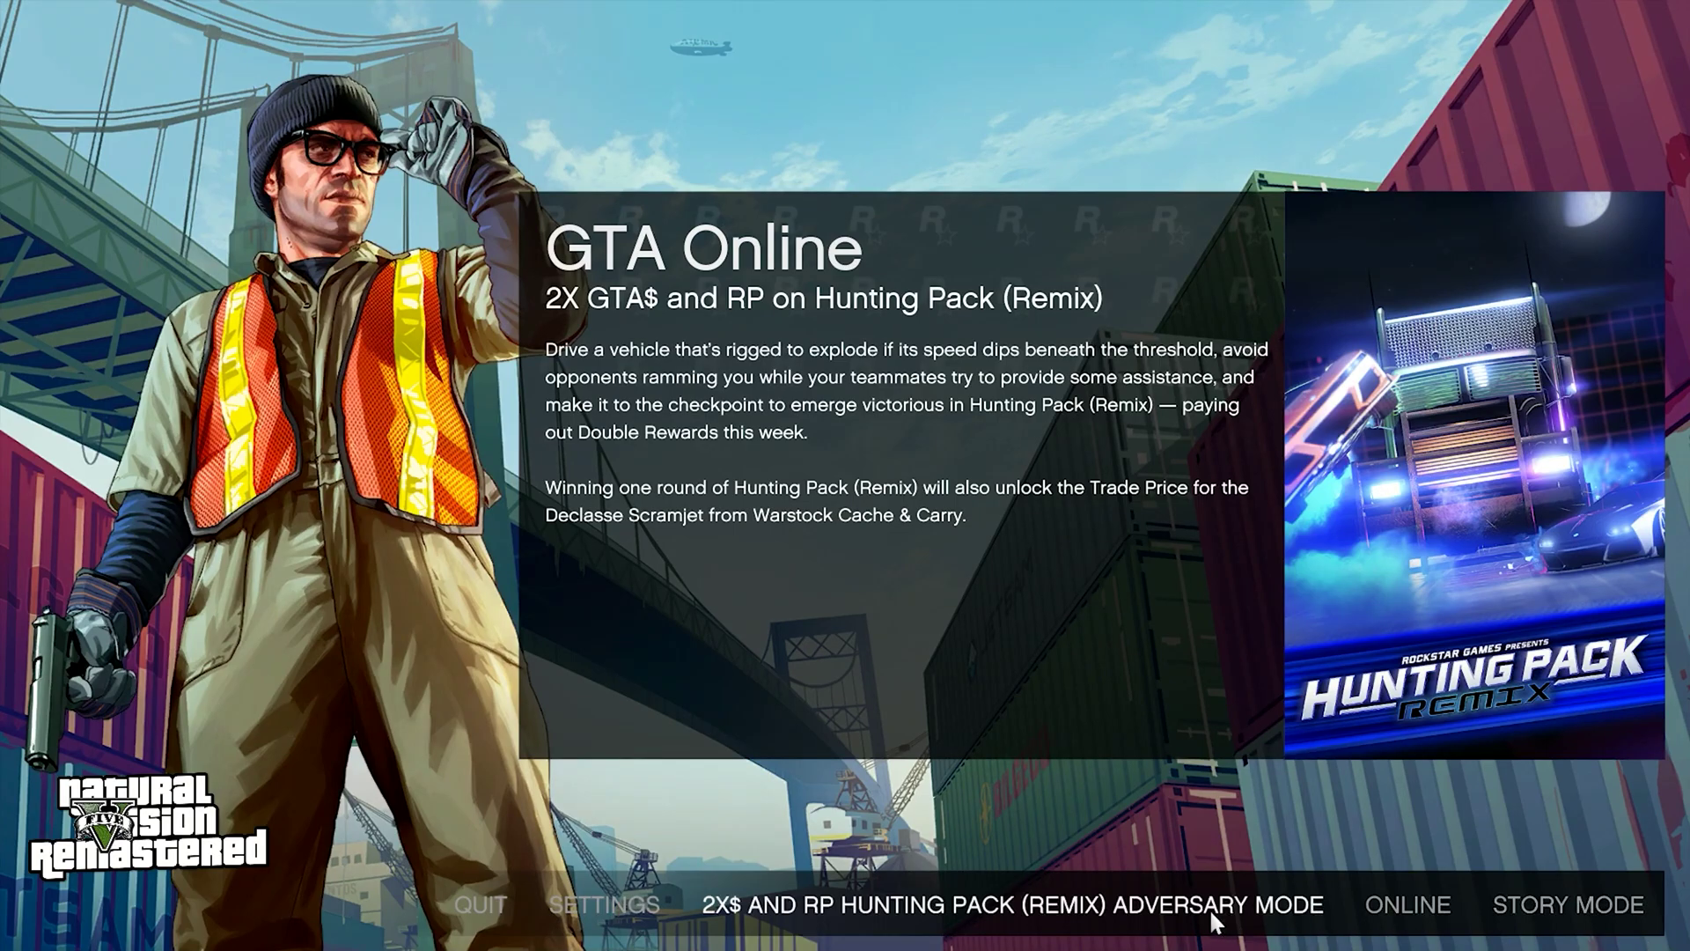
Step: Choose Story Mode on the GTA V title menu to begin loading
left_click(1563, 910)
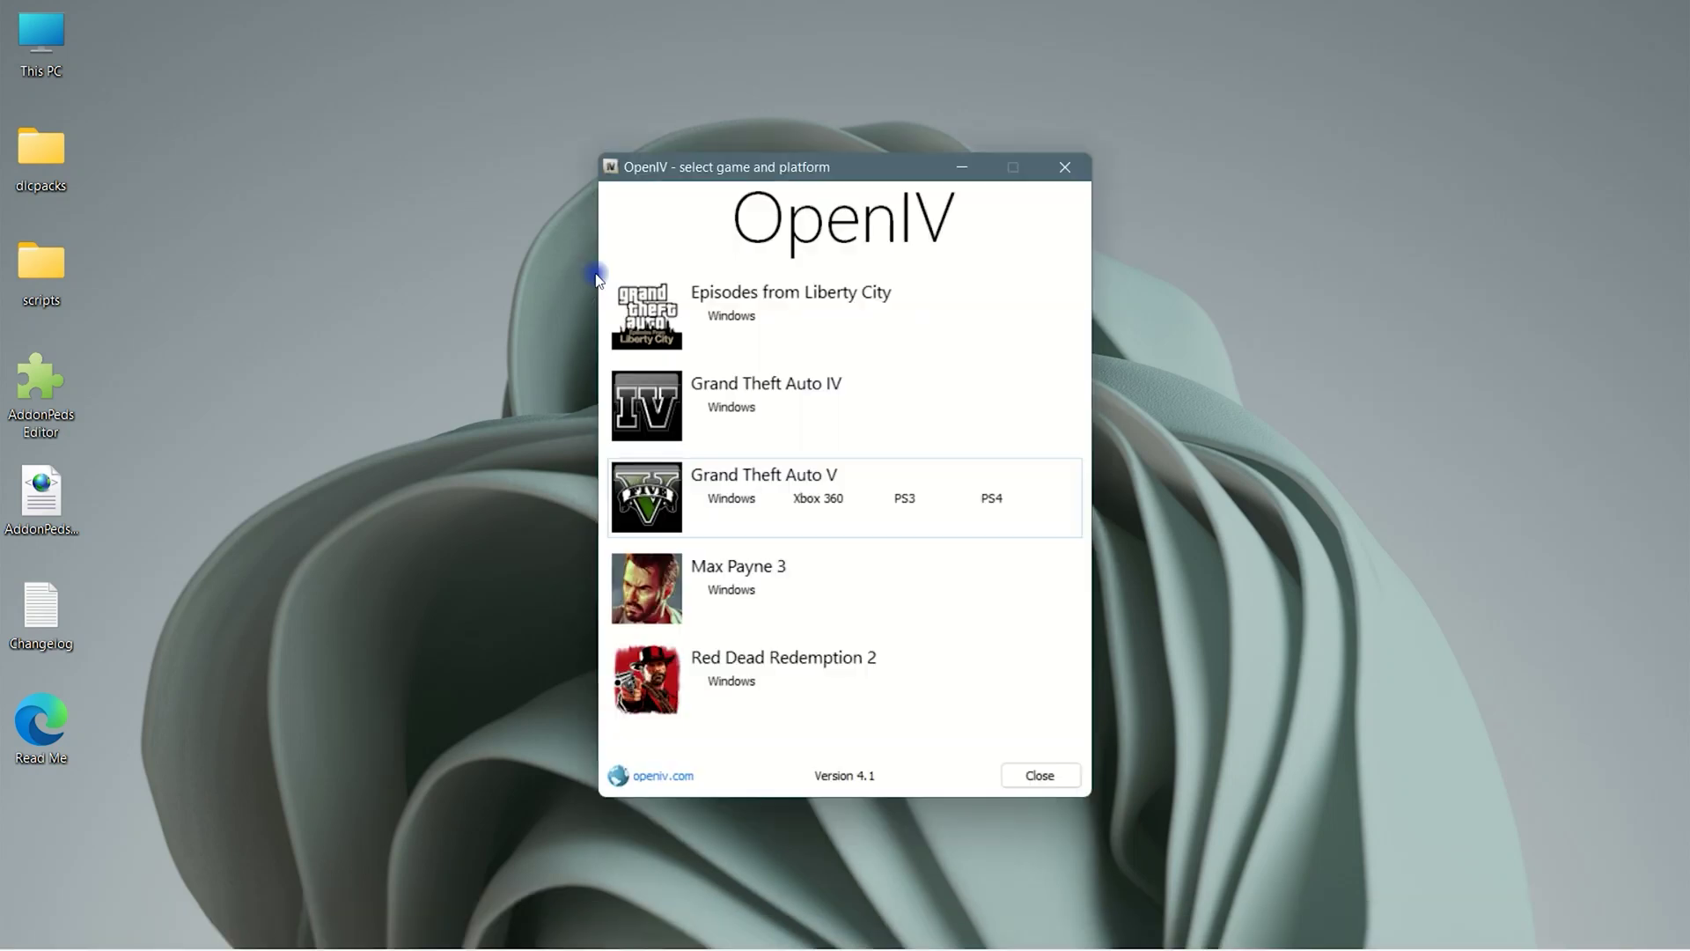
Step: Load Grand Theft Auto V for Windows in OpenIV
left_click(730, 498)
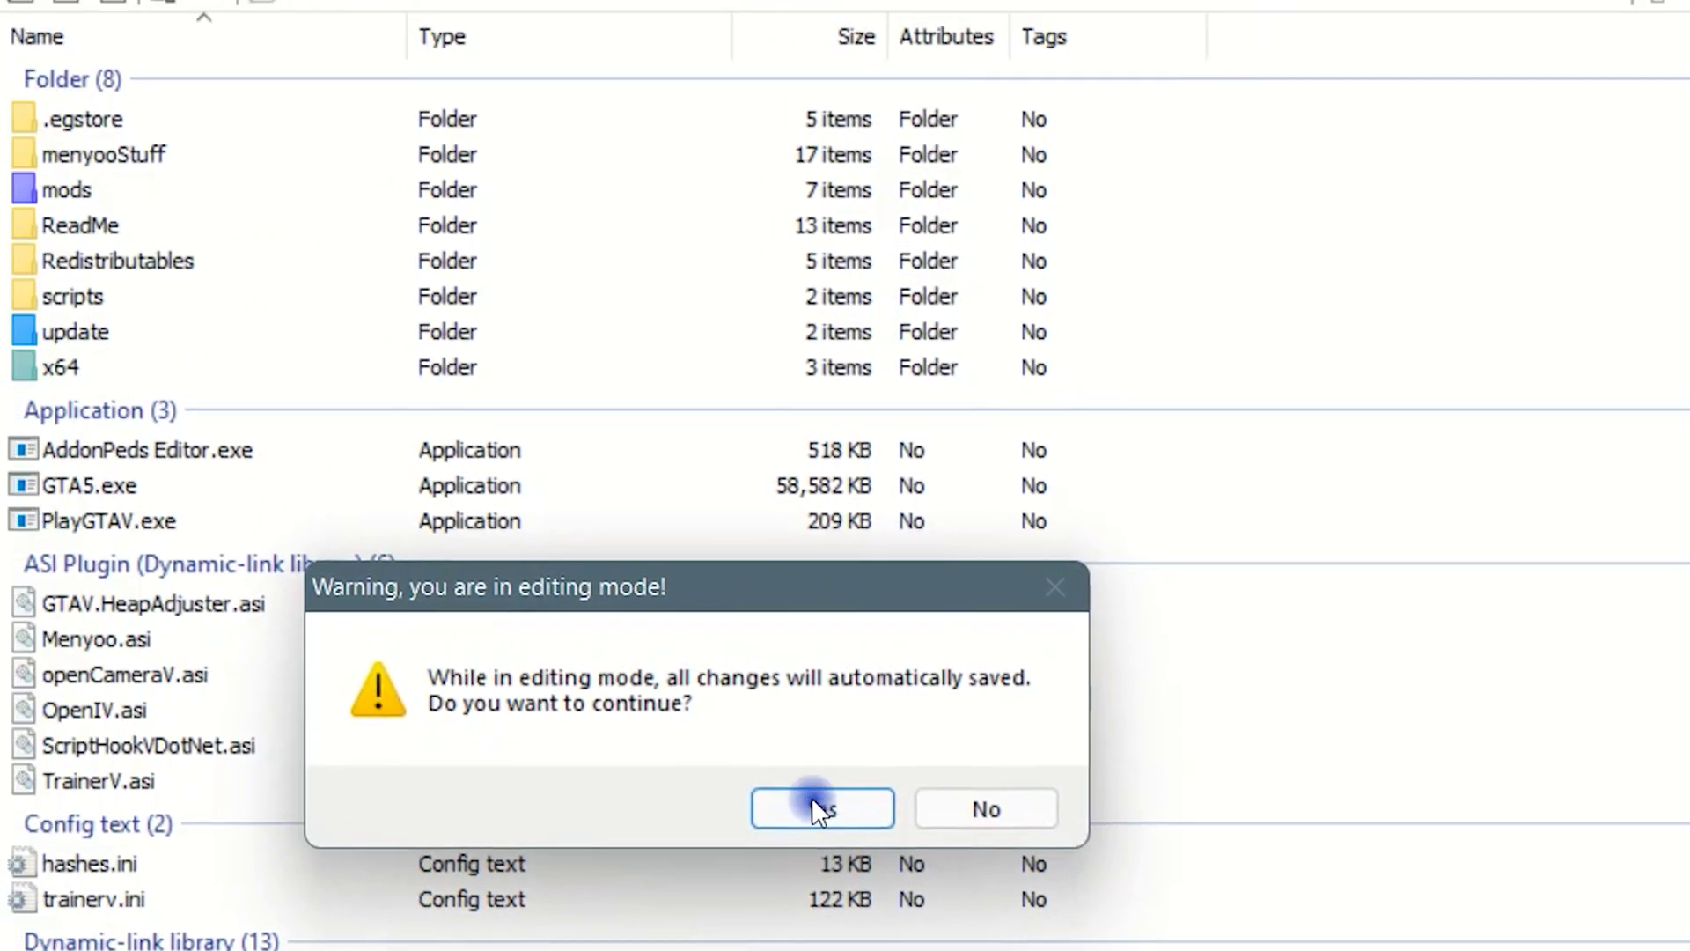
Step: Confirm edit mode, then browse from mods into update.rpf\common\data and select dlclist.xml
left_click(811, 798)
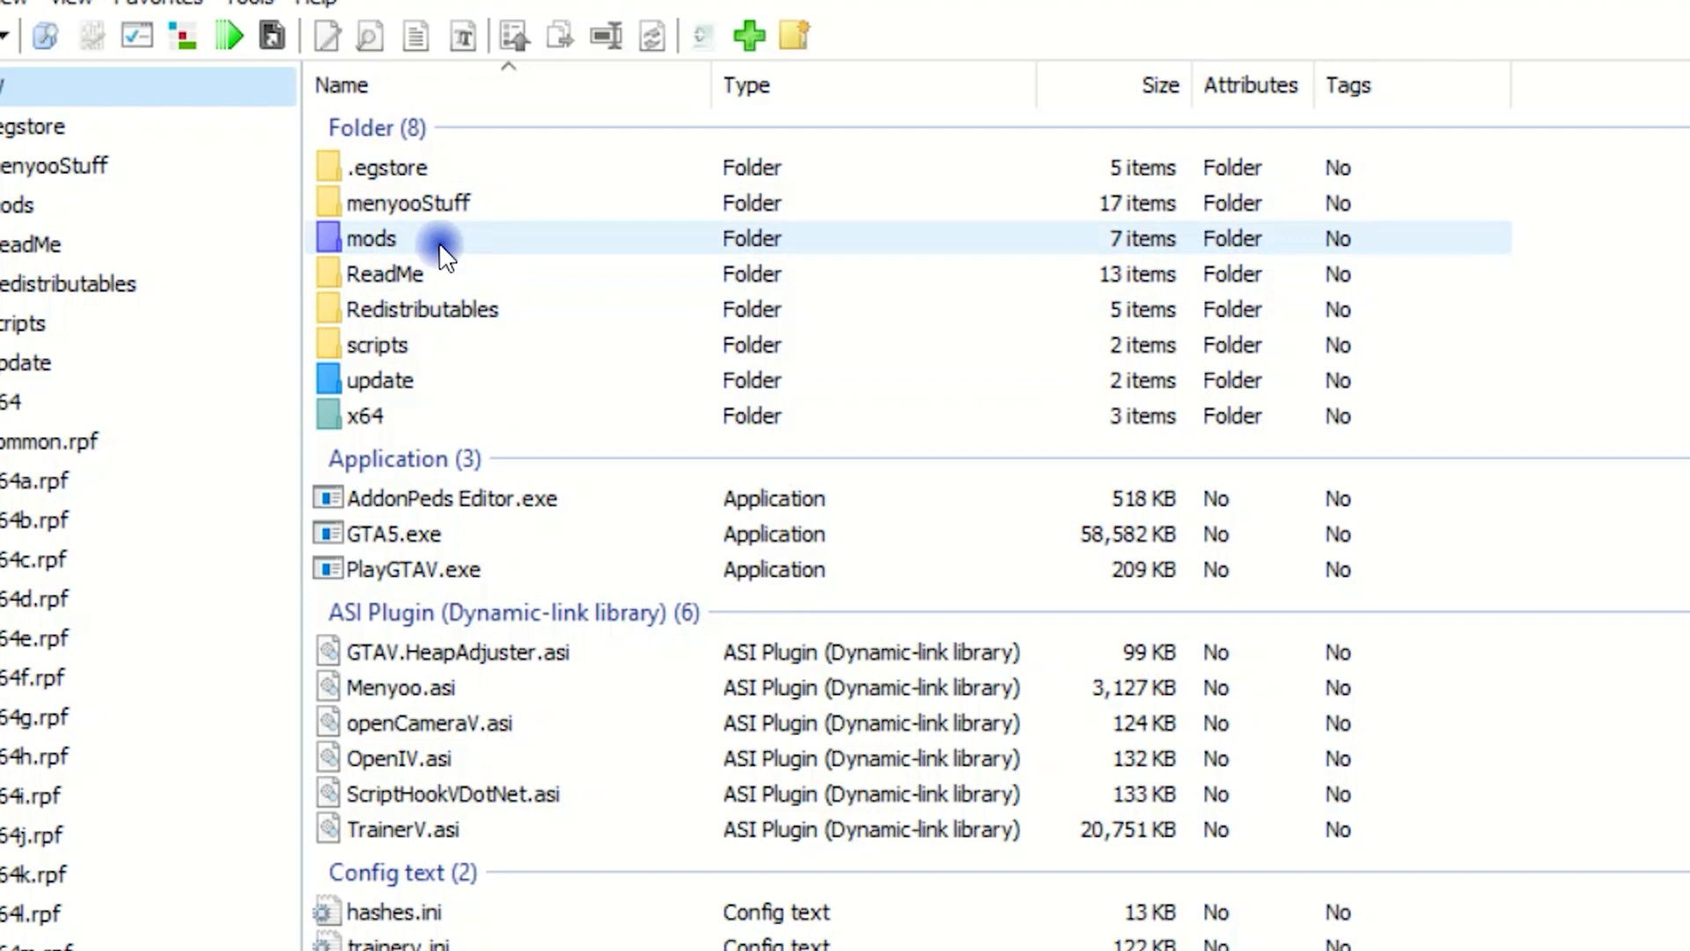
double_click(442, 218)
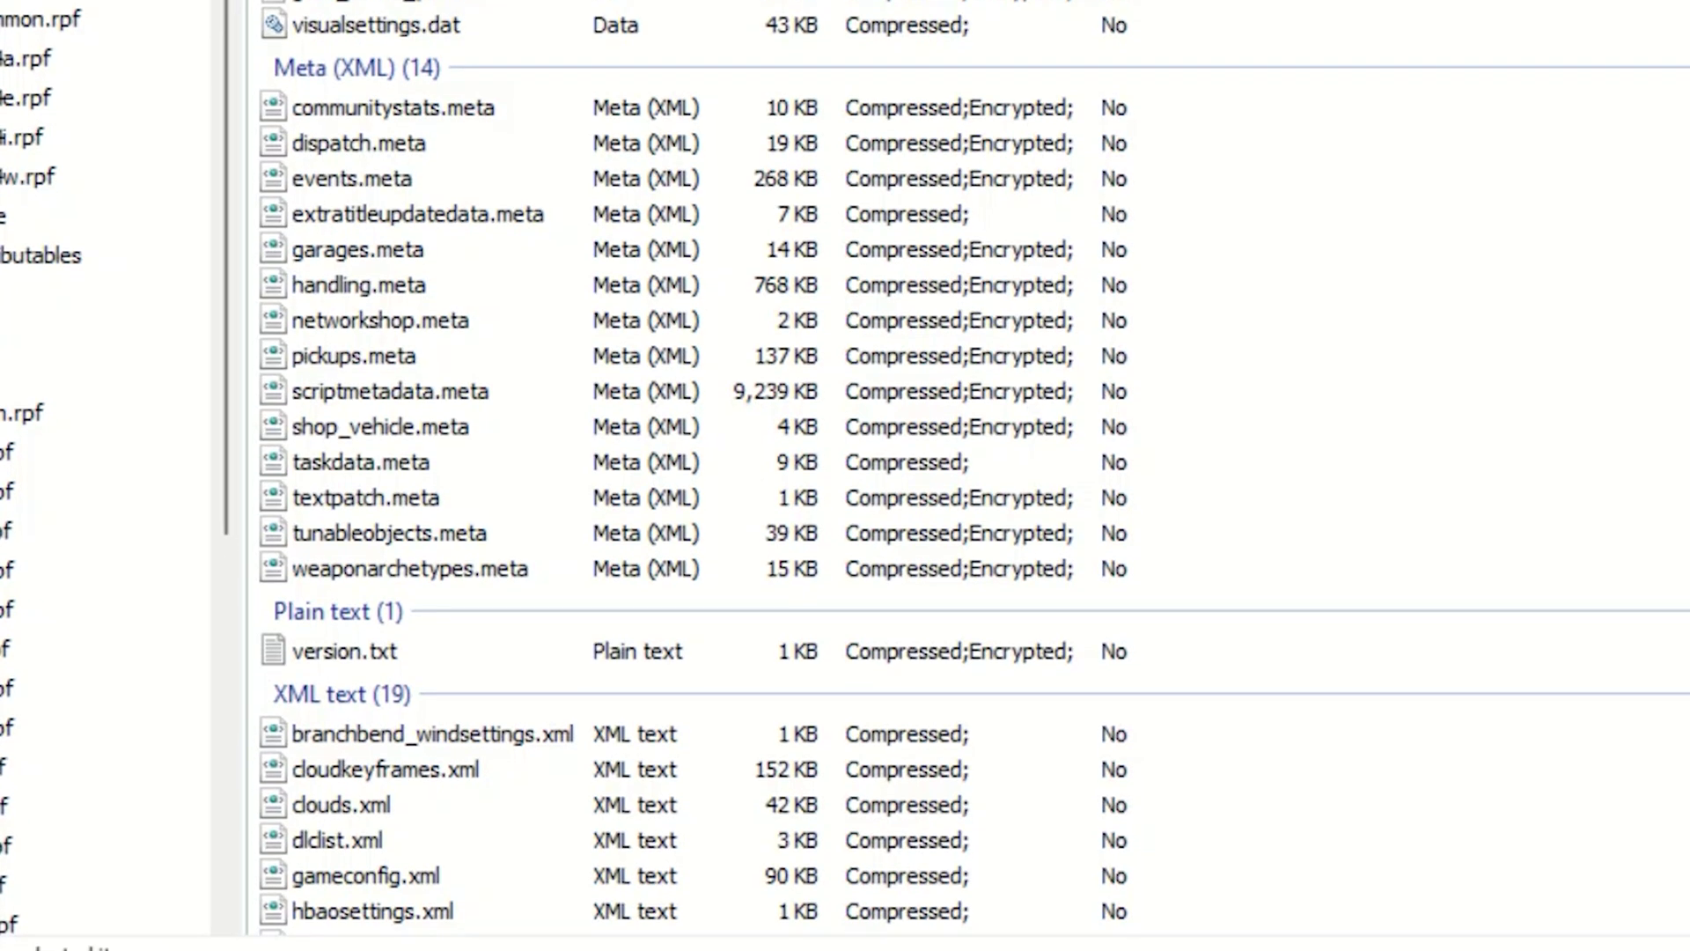
scroll(968, 475, "down", 5)
left_click(1641, 101)
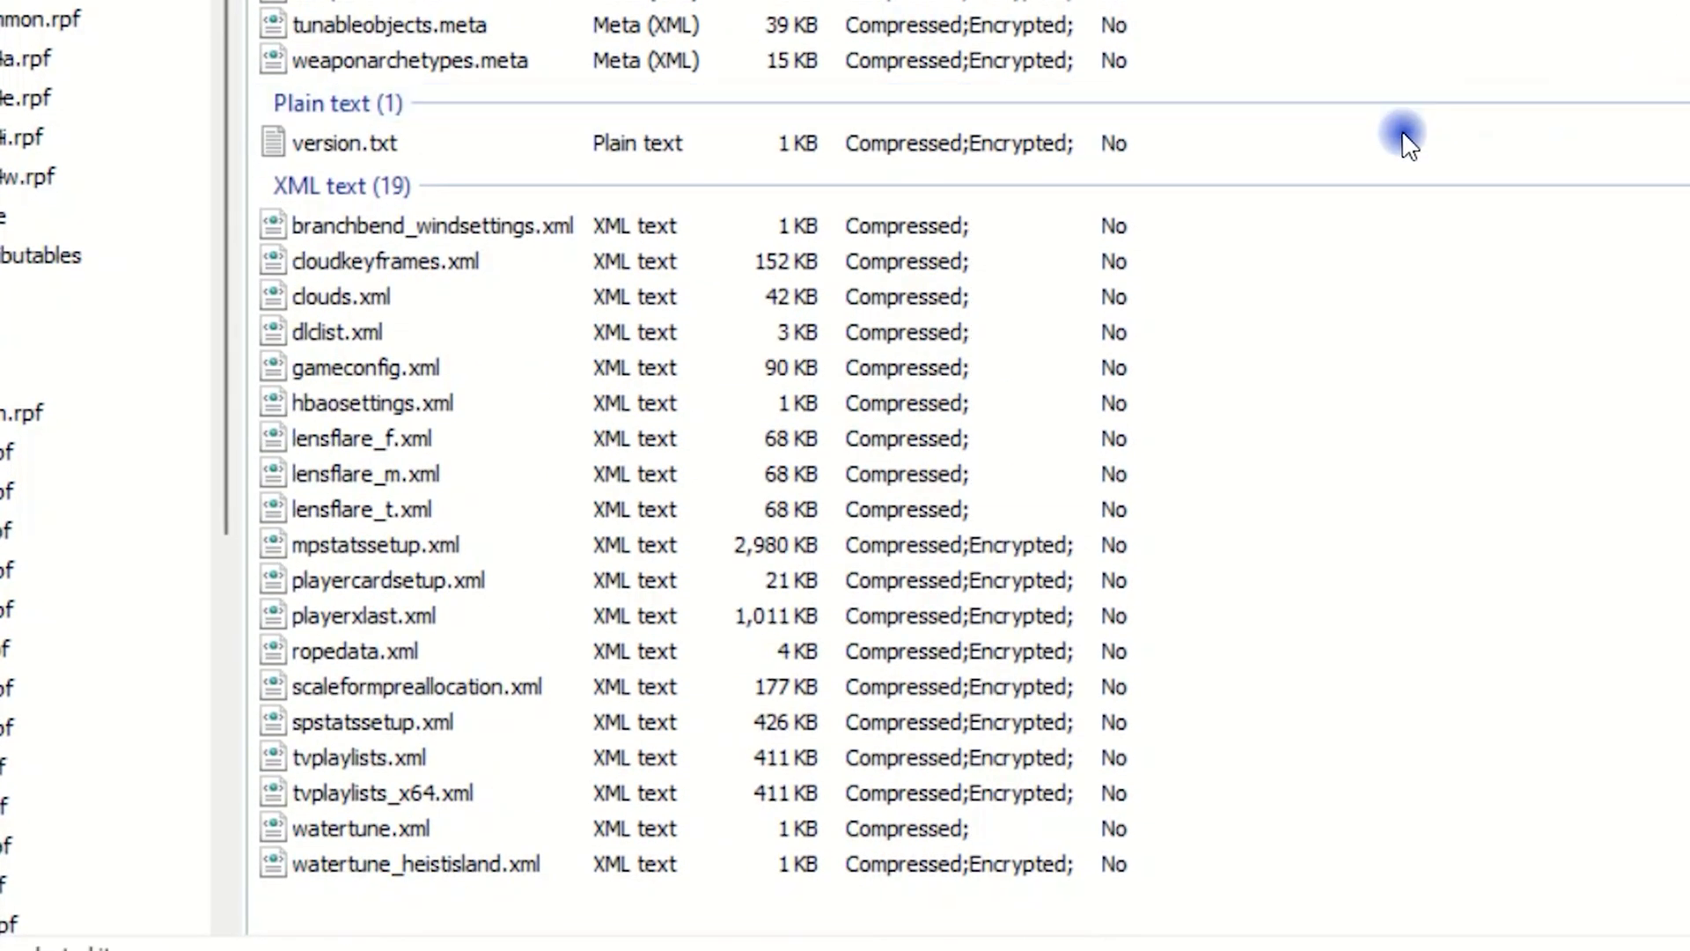
left_click(466, 268)
left_click(418, 335)
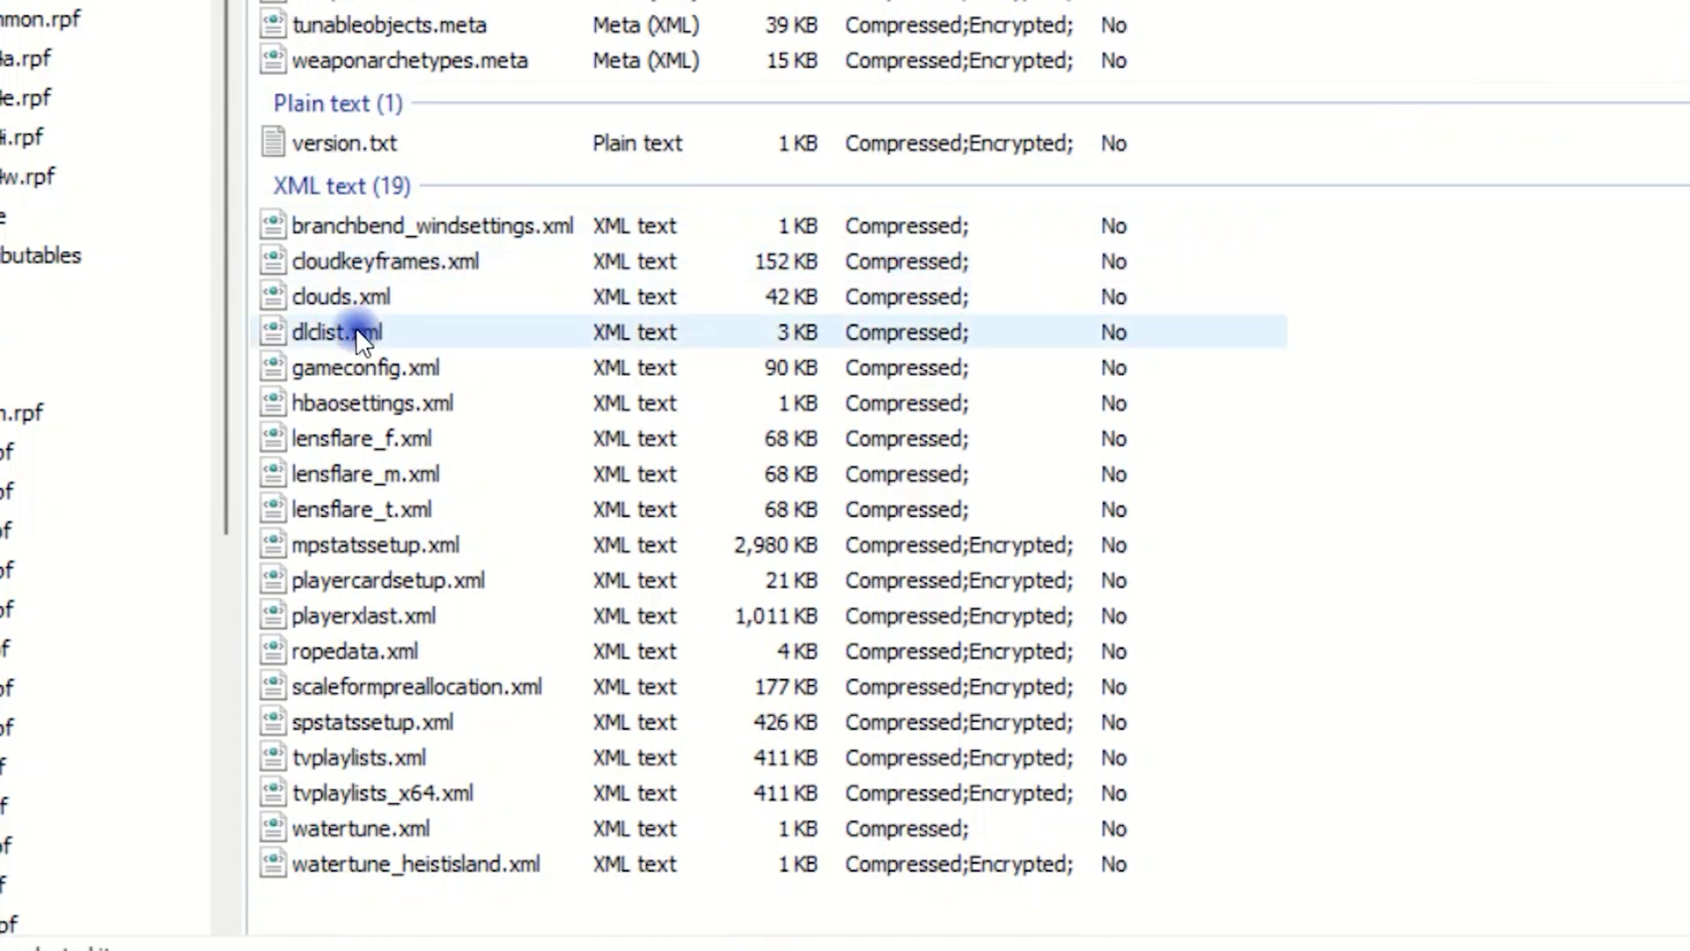
Step: Open dlclist.xml with Edit and maximize the Text editor window
right_click(418, 337)
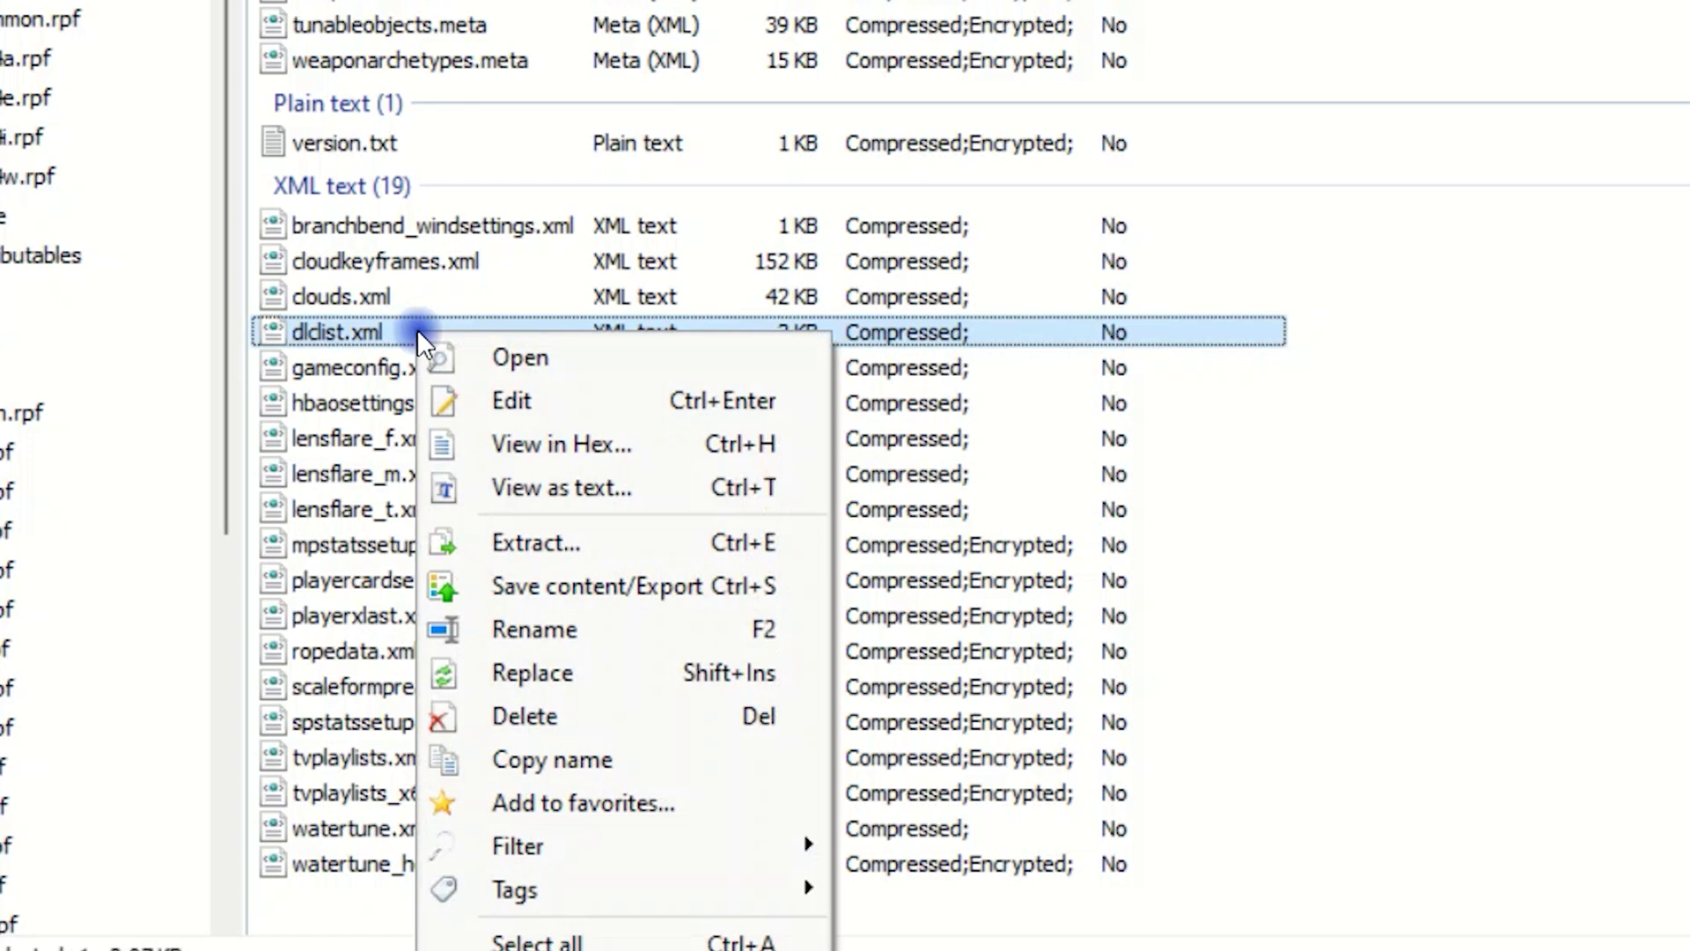
left_click(585, 403)
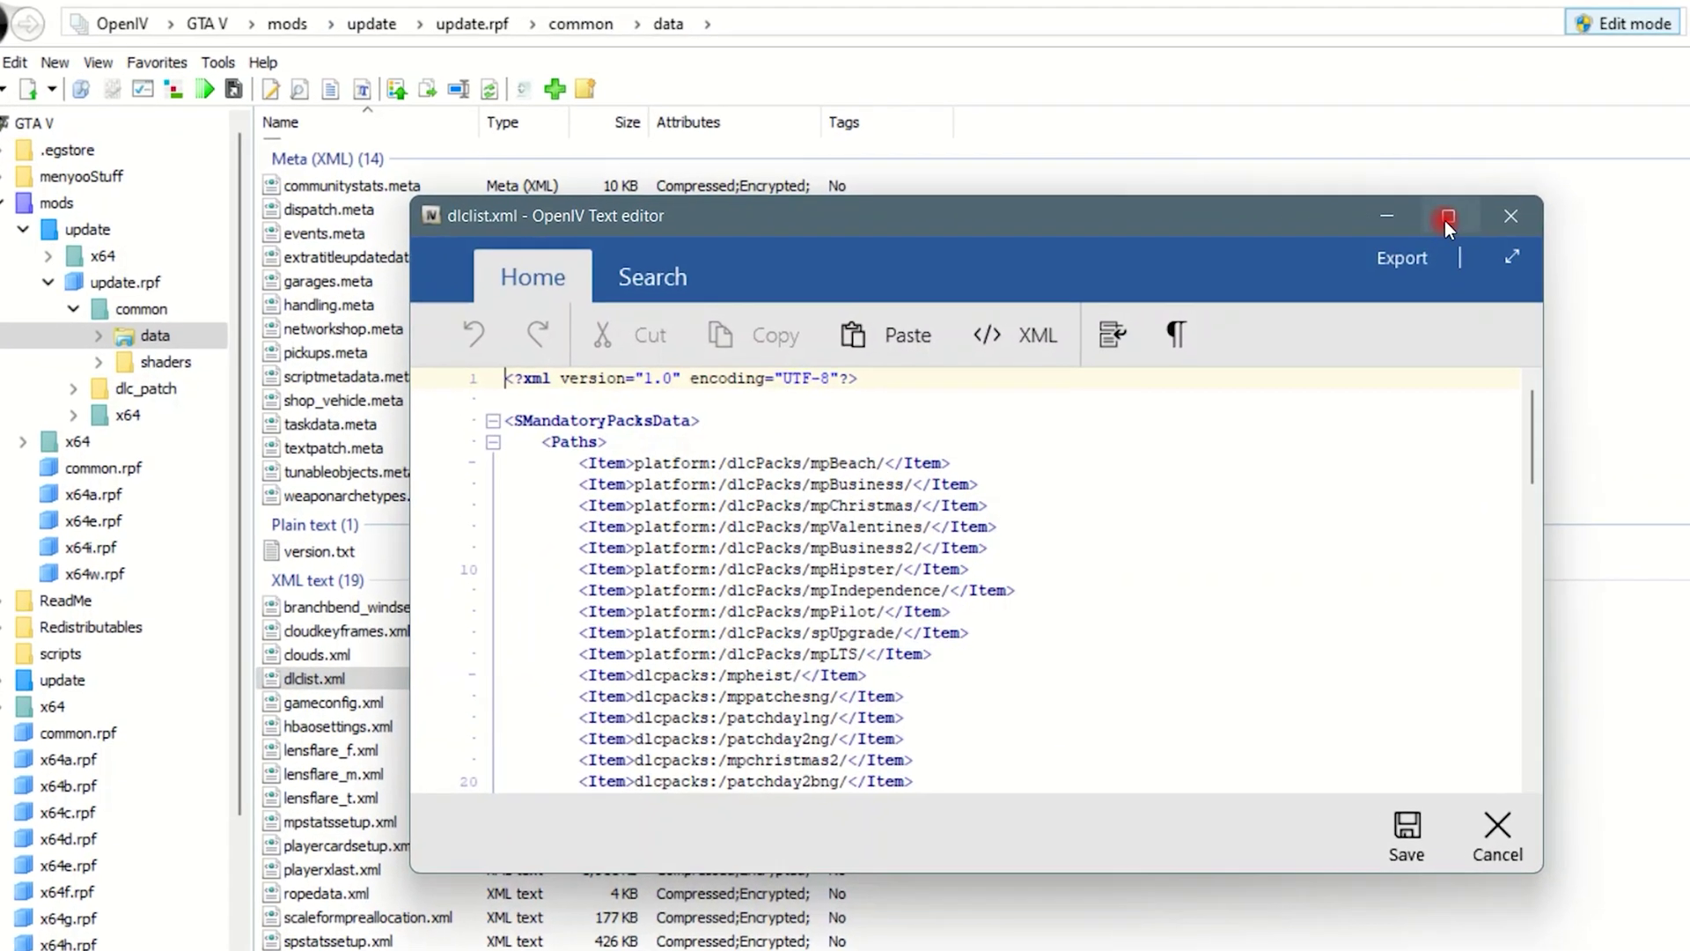
left_click(1282, 213)
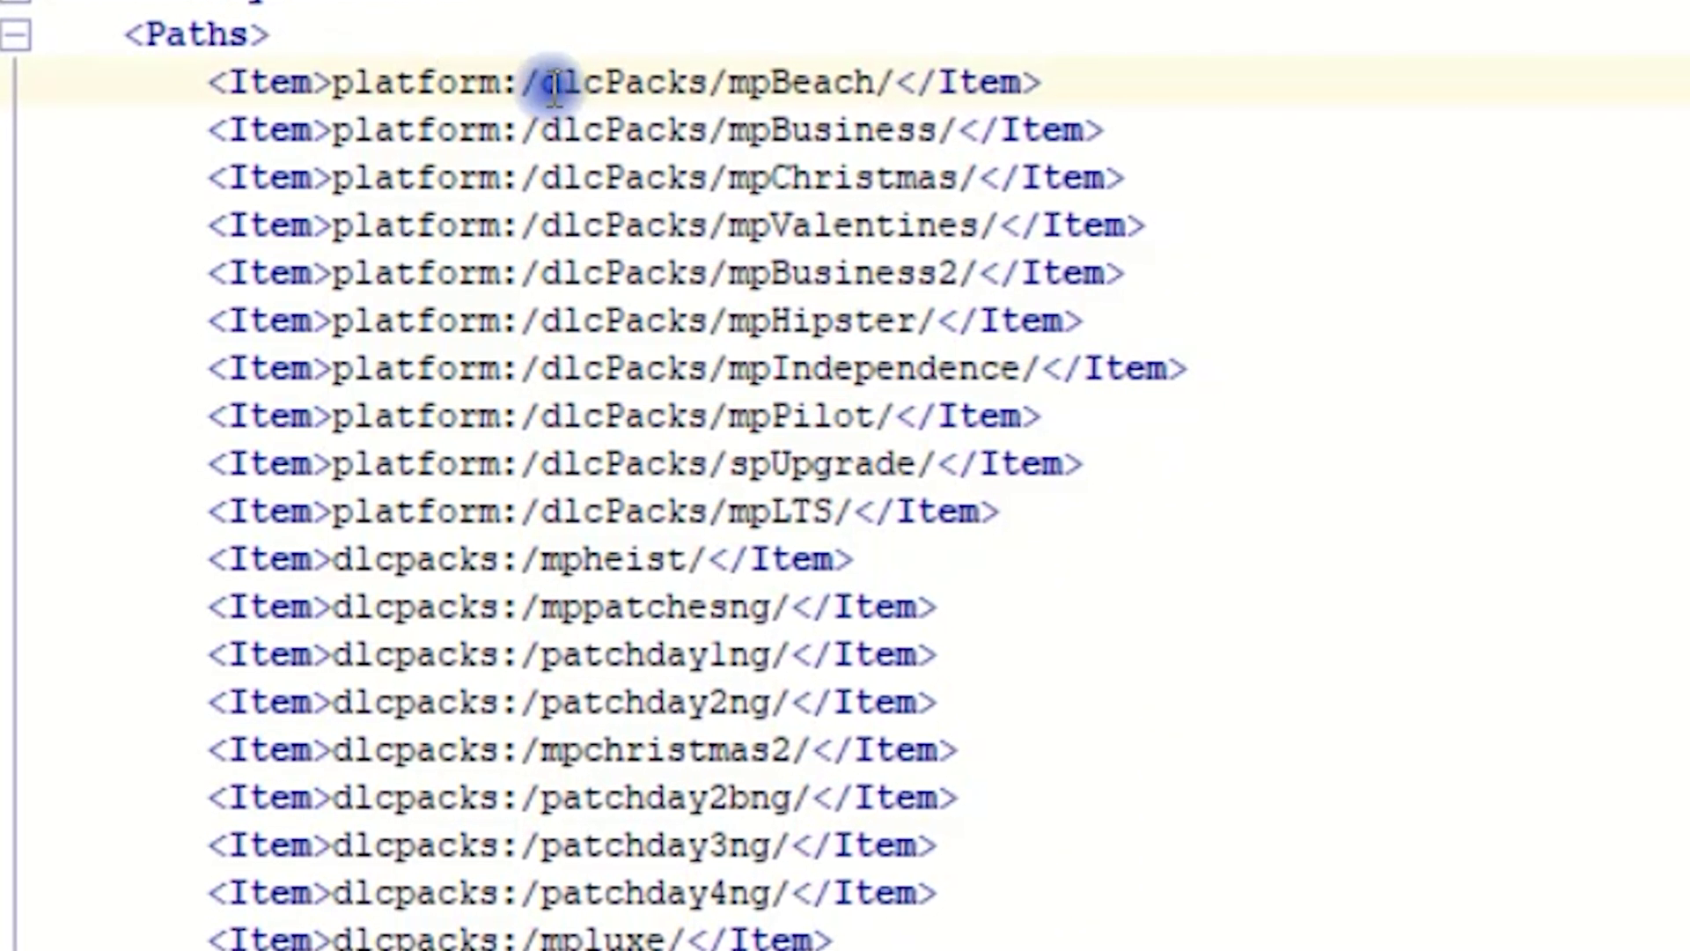
Step: Change the slash after 'platform:' and the slash after mpBeach to backslashes
left_click(547, 78)
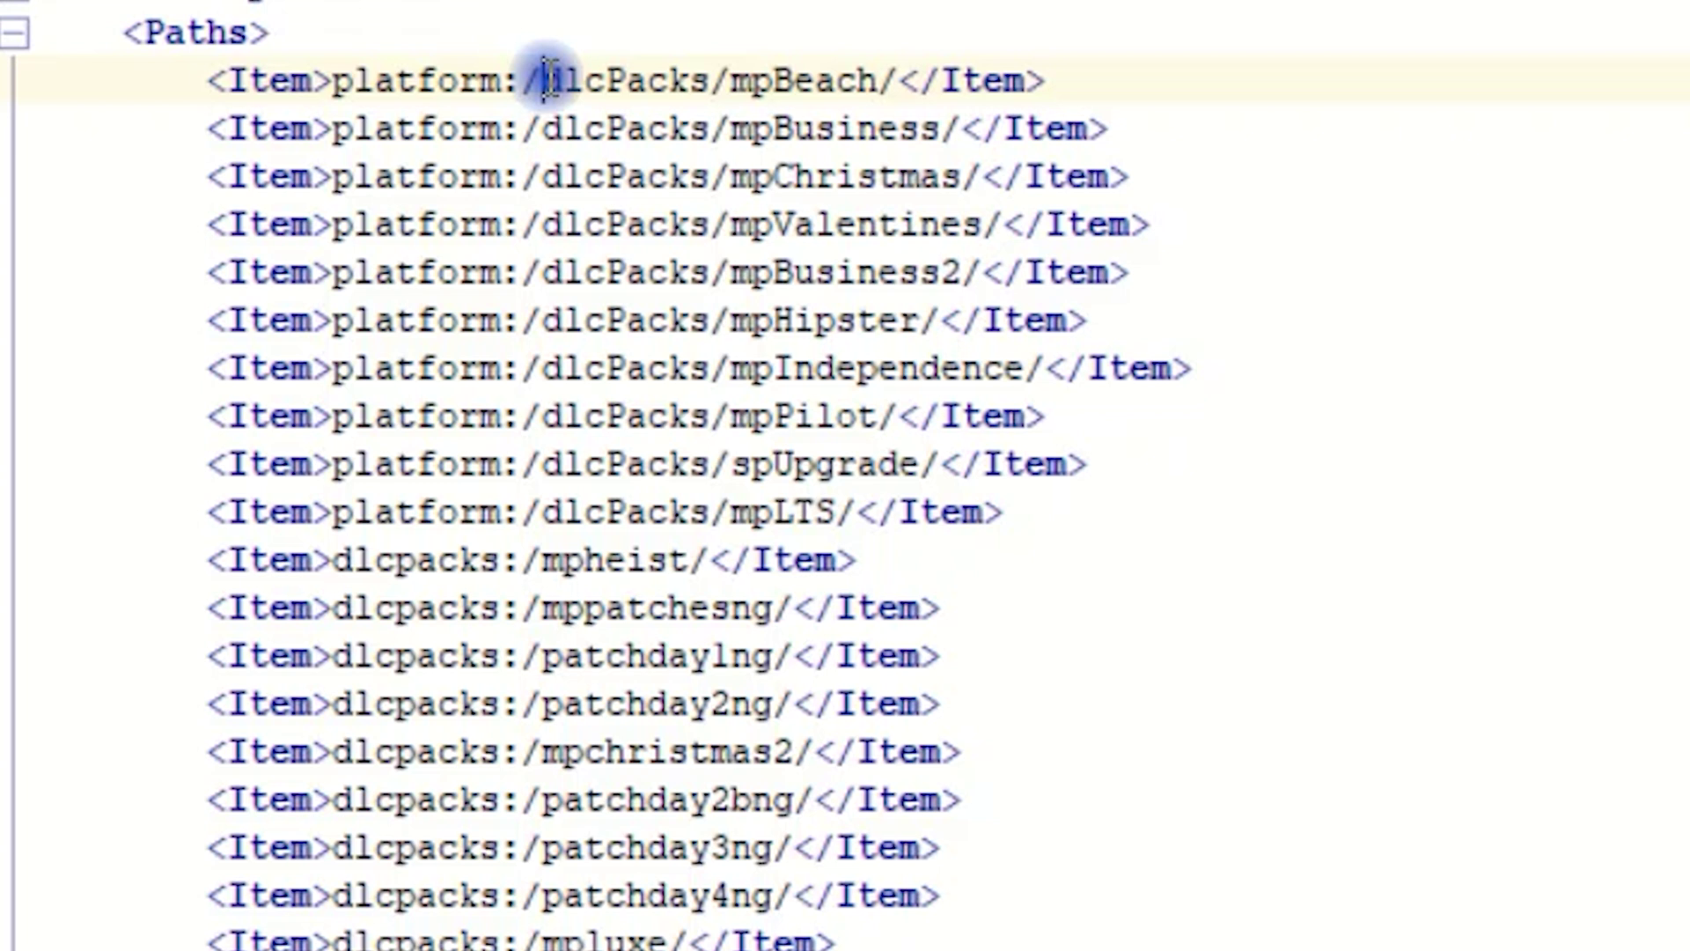
left_click(549, 106)
left_click(528, 80)
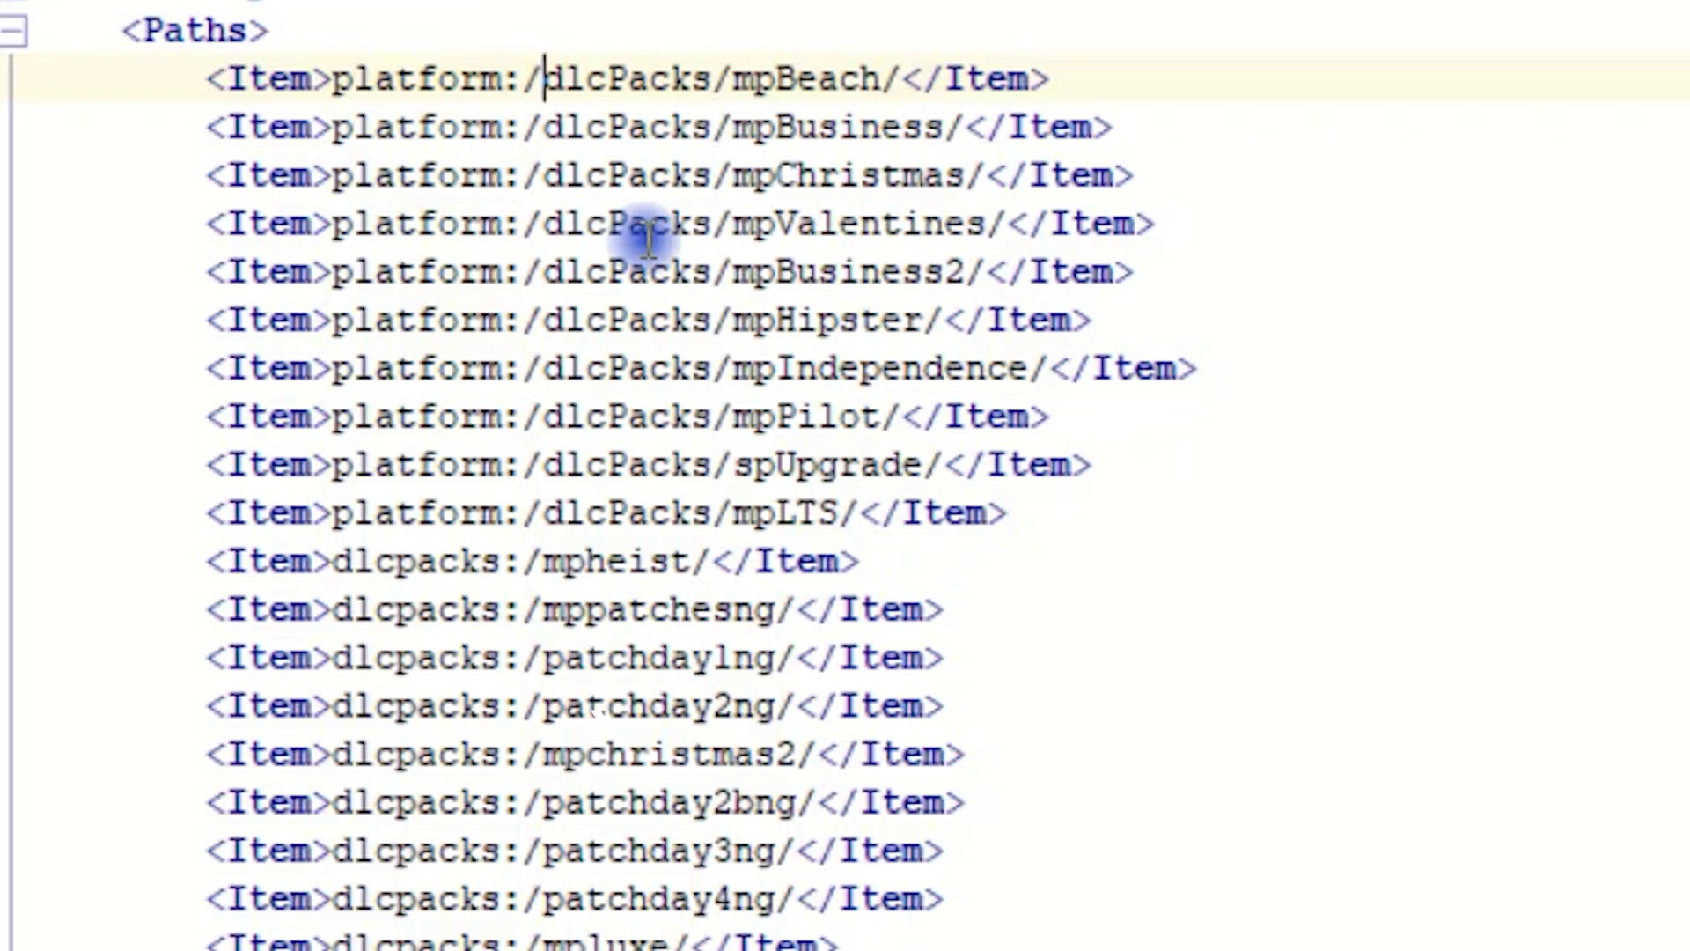
key("Delete")
type("\\")
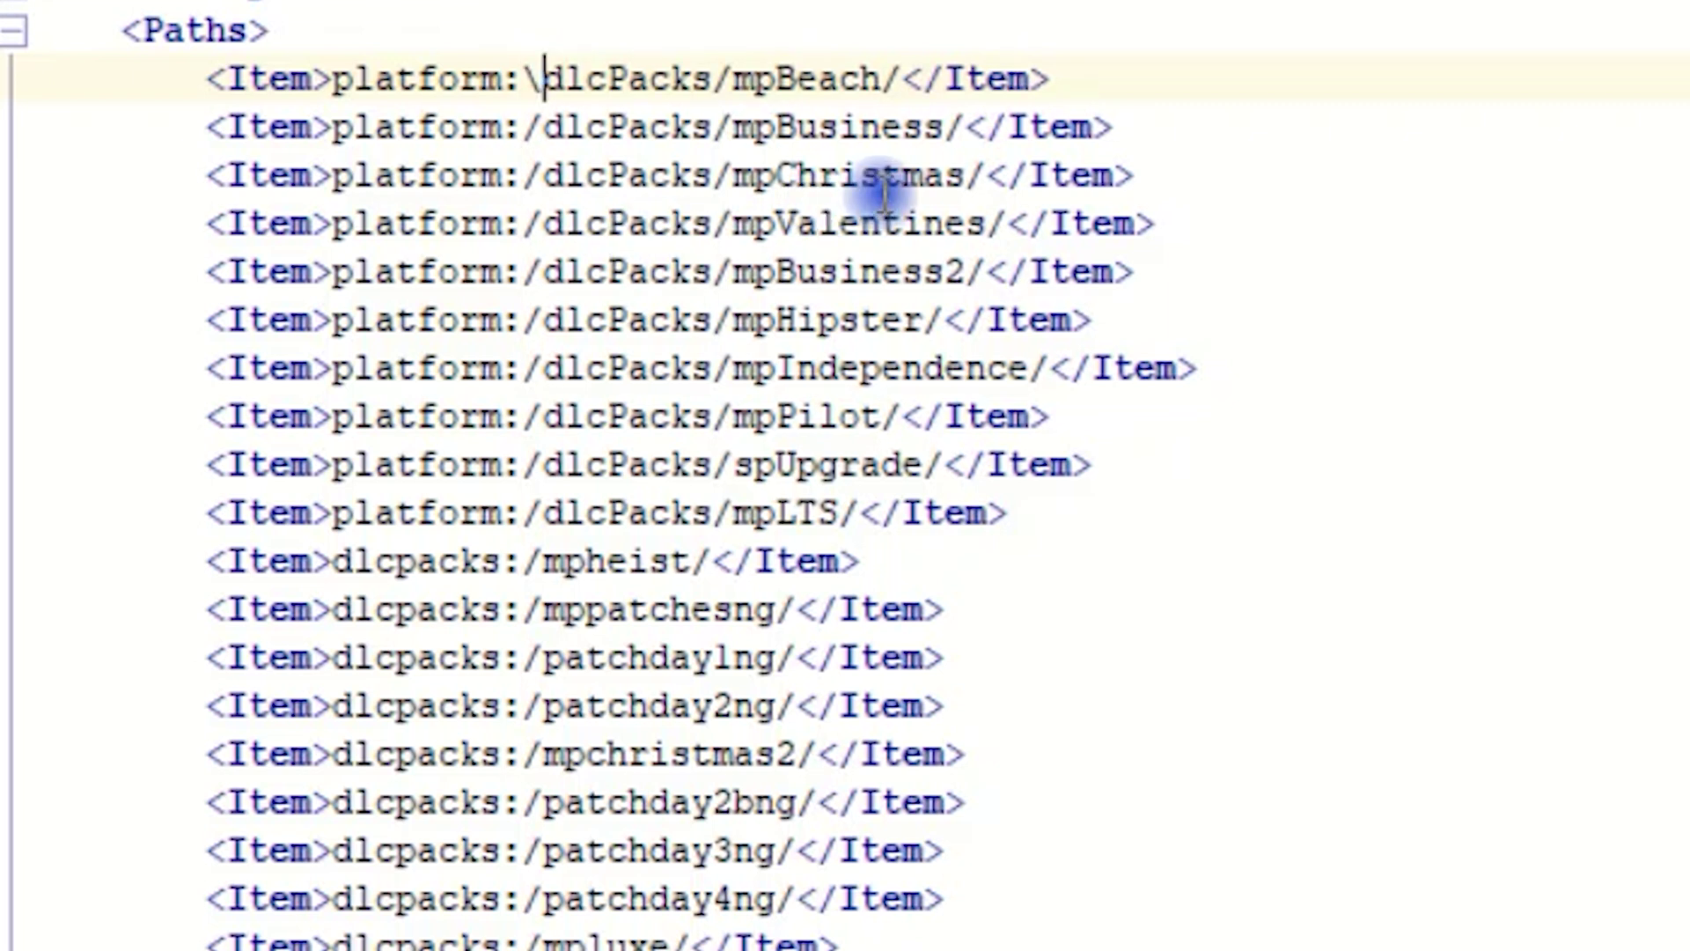
double_click(893, 72)
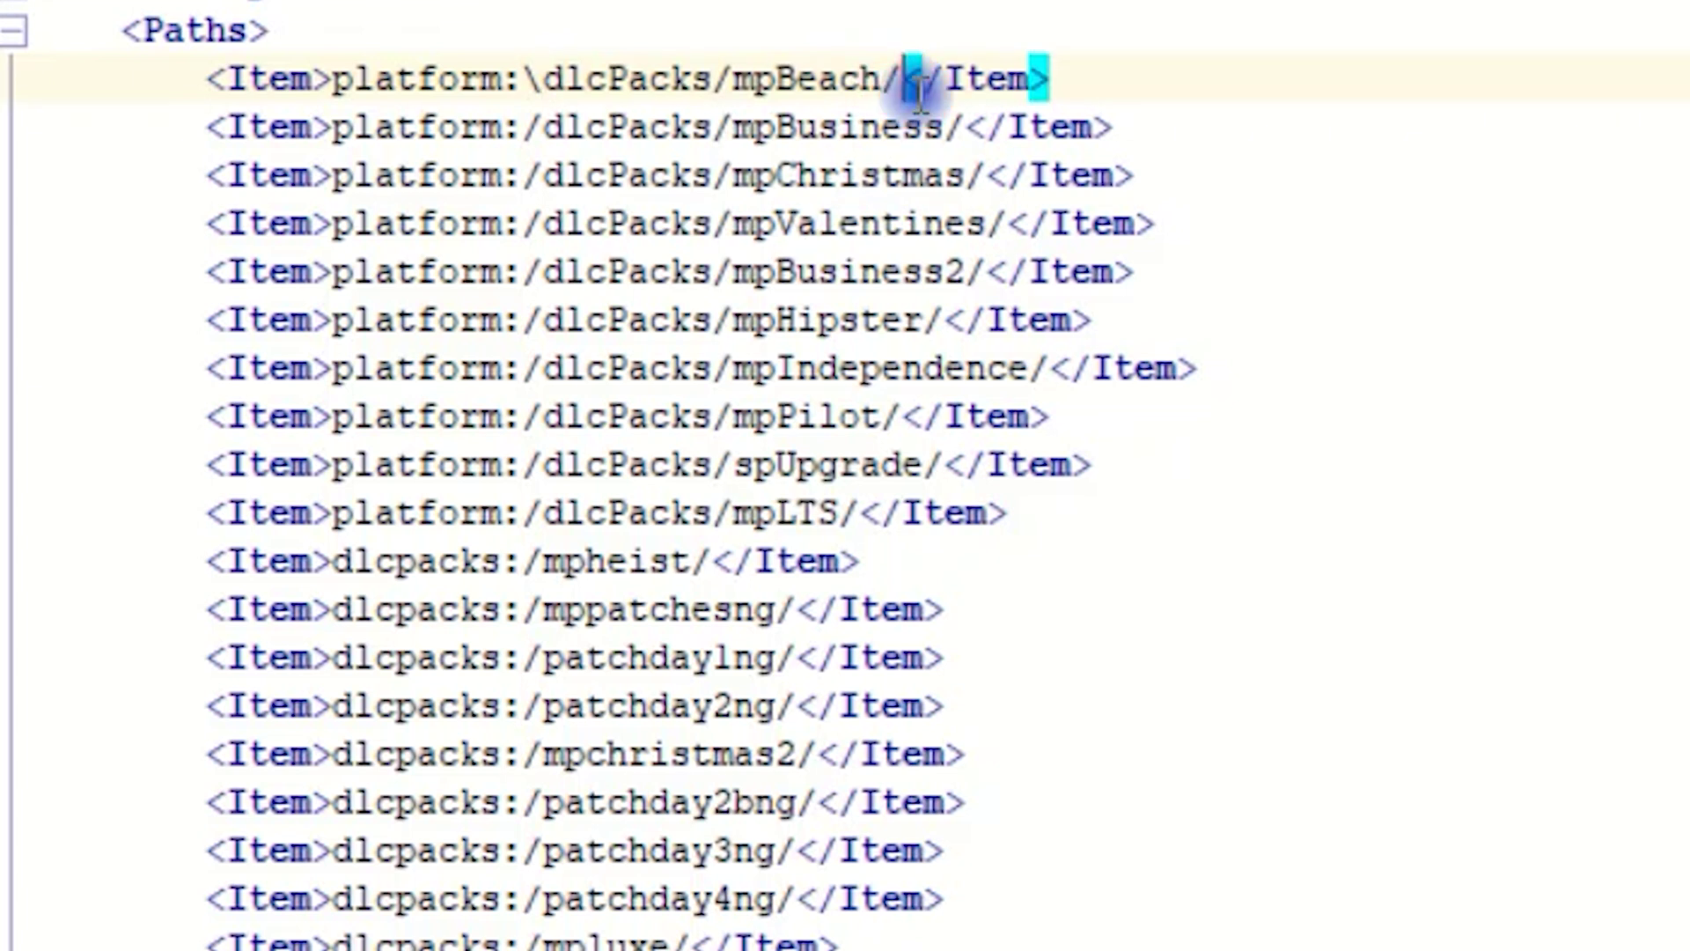
left_click(895, 66)
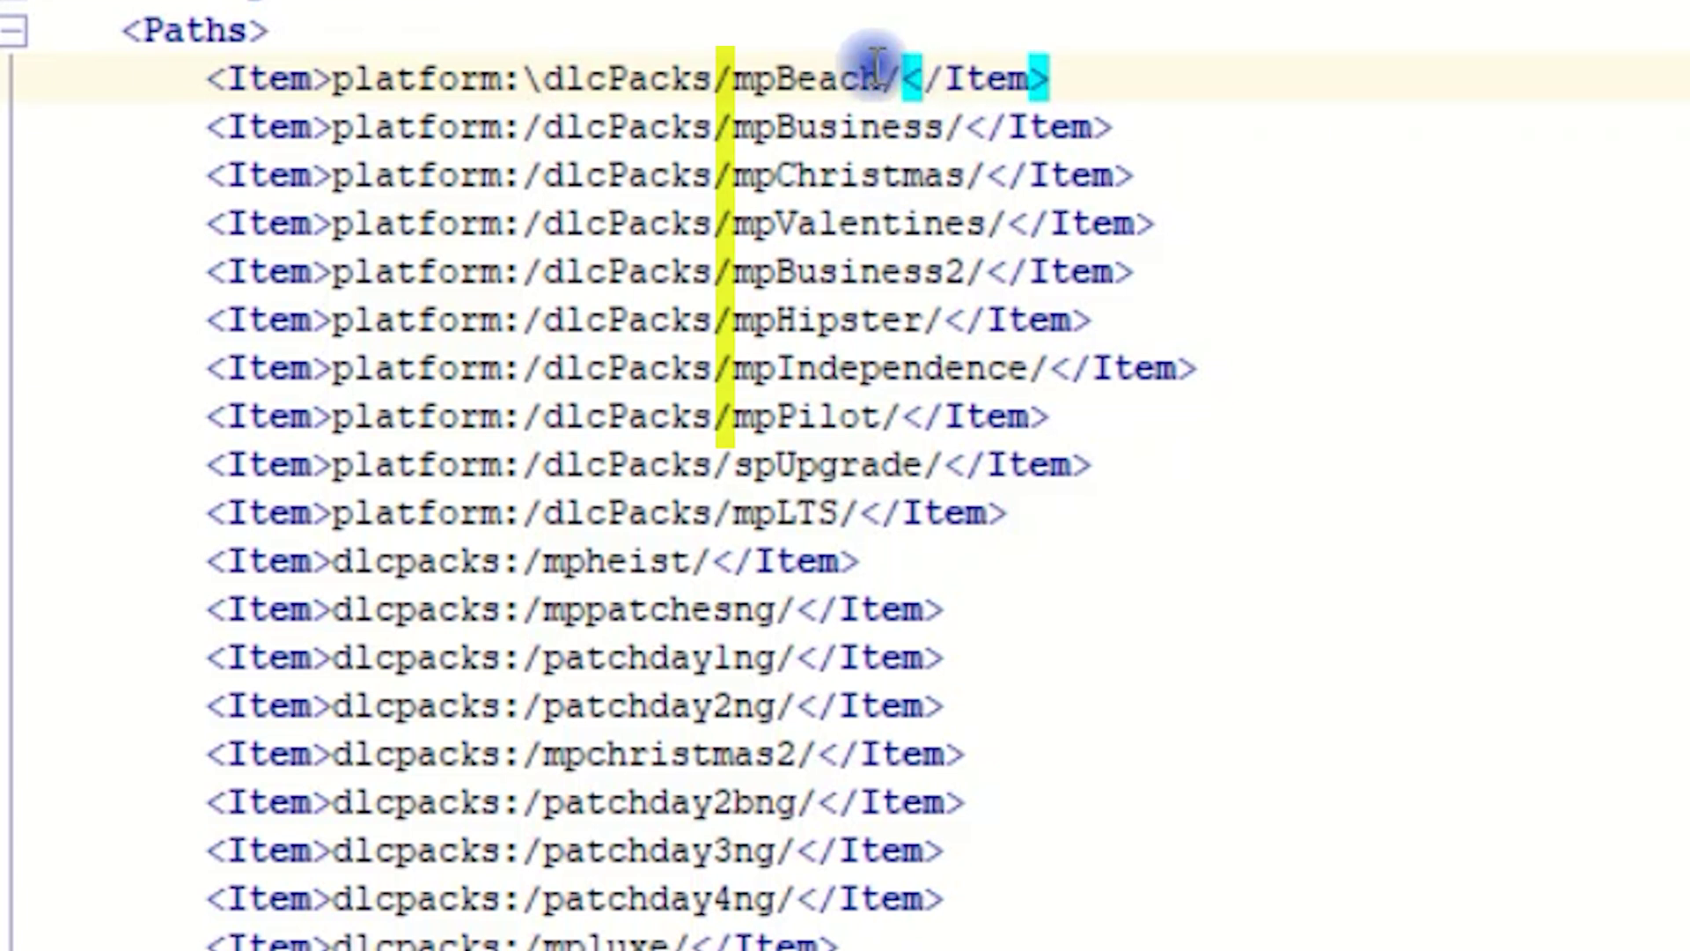
left_click(887, 66)
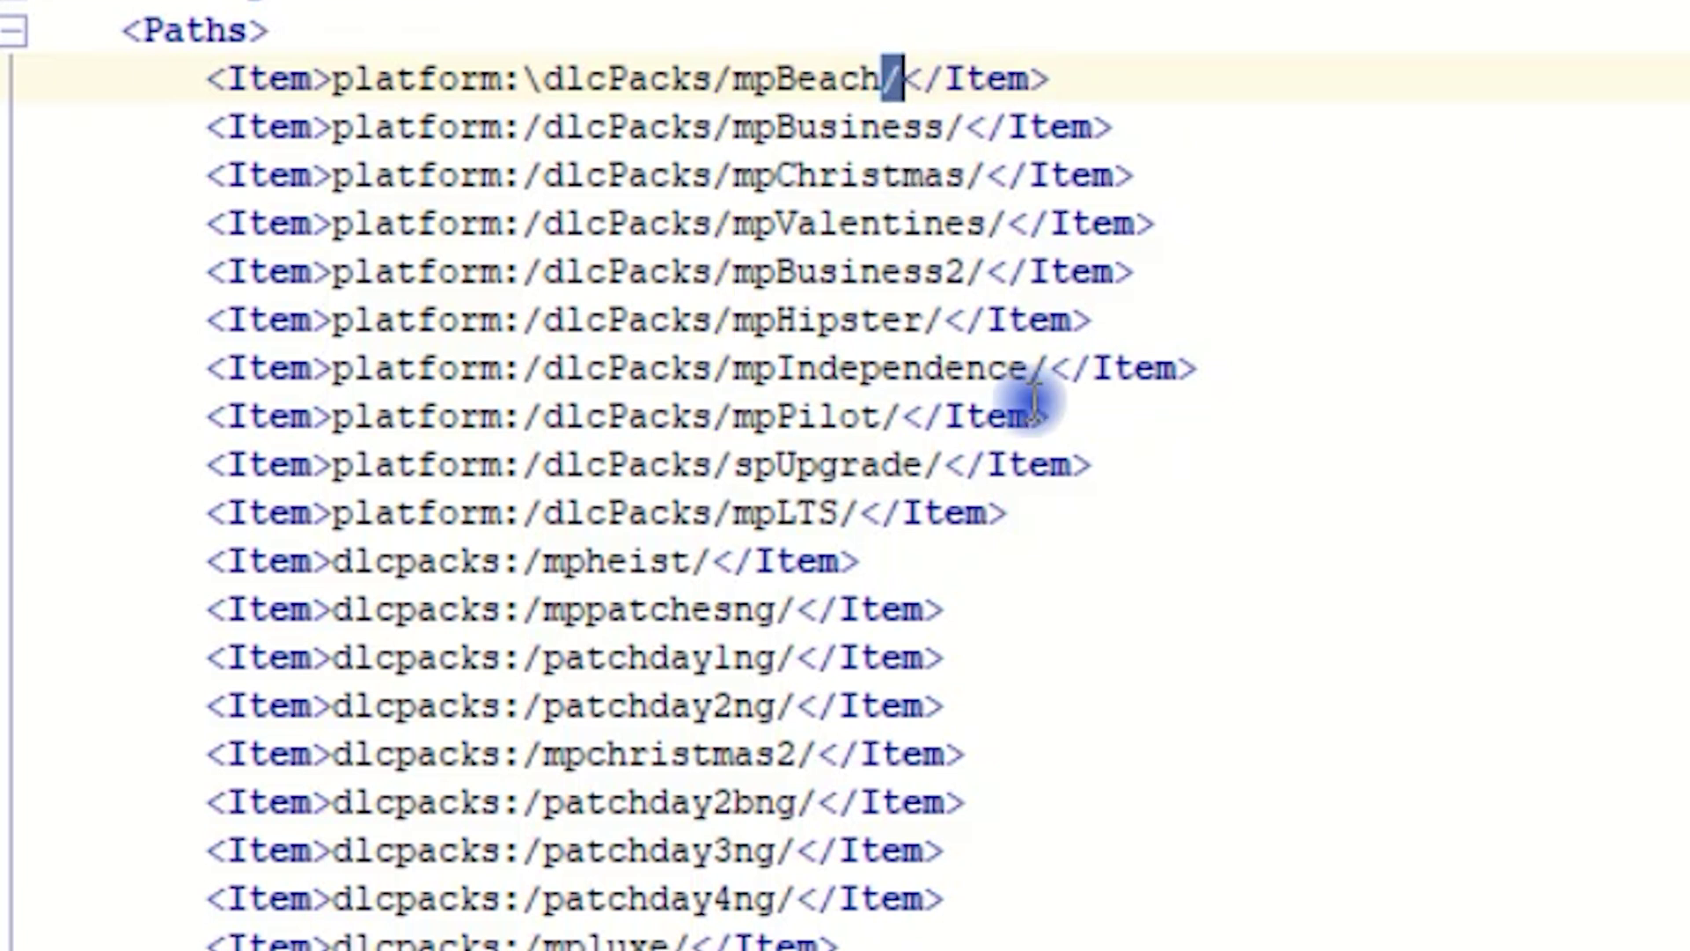
type("\\")
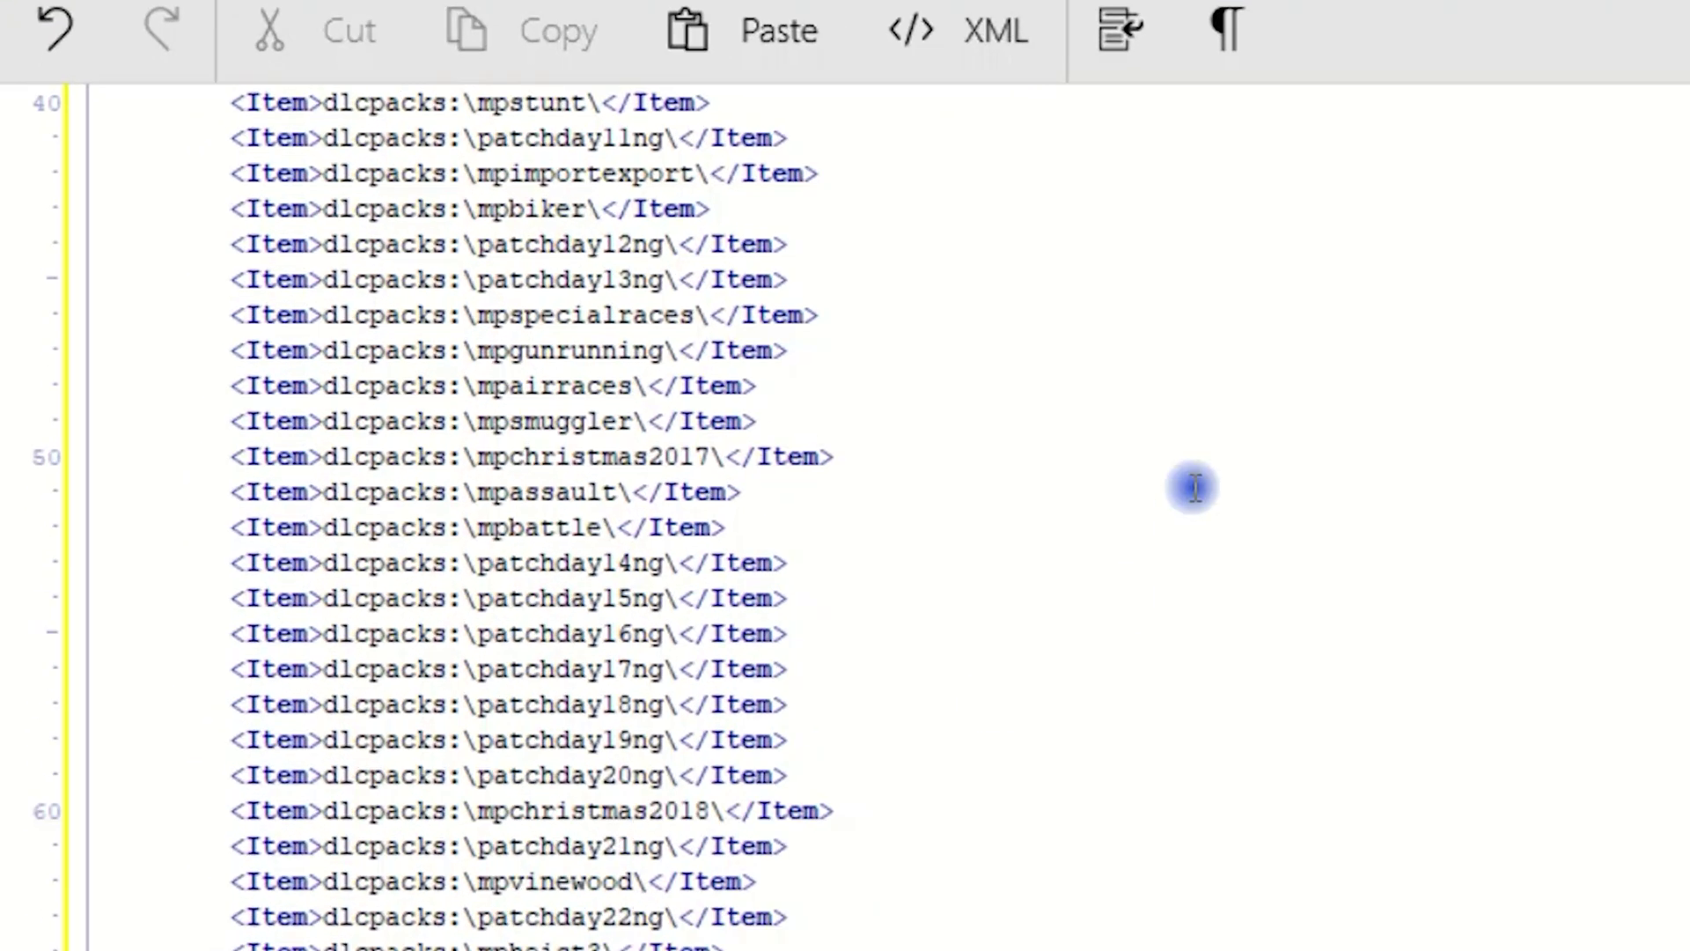
Step: Scroll through dlclist.xml to check all paths, down to the gtr, i8, r8ppi and addonpeds entries
scroll(1193, 488, "up", 8)
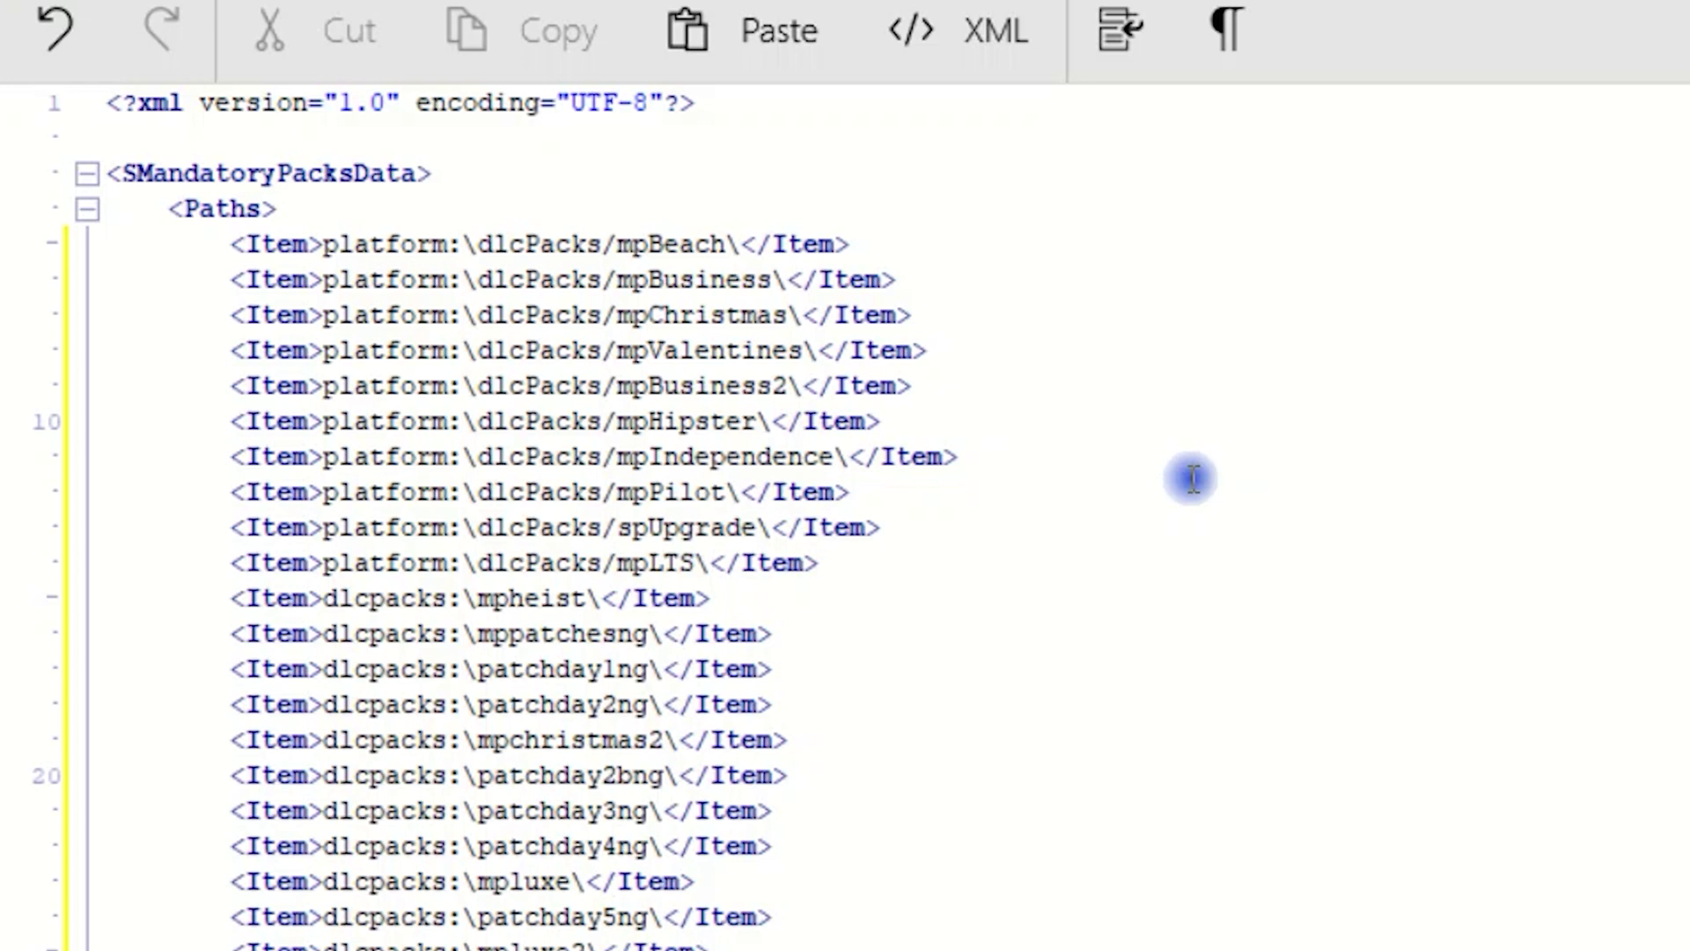
scroll(1193, 478, "down", 2)
scroll(1194, 478, "down", 1)
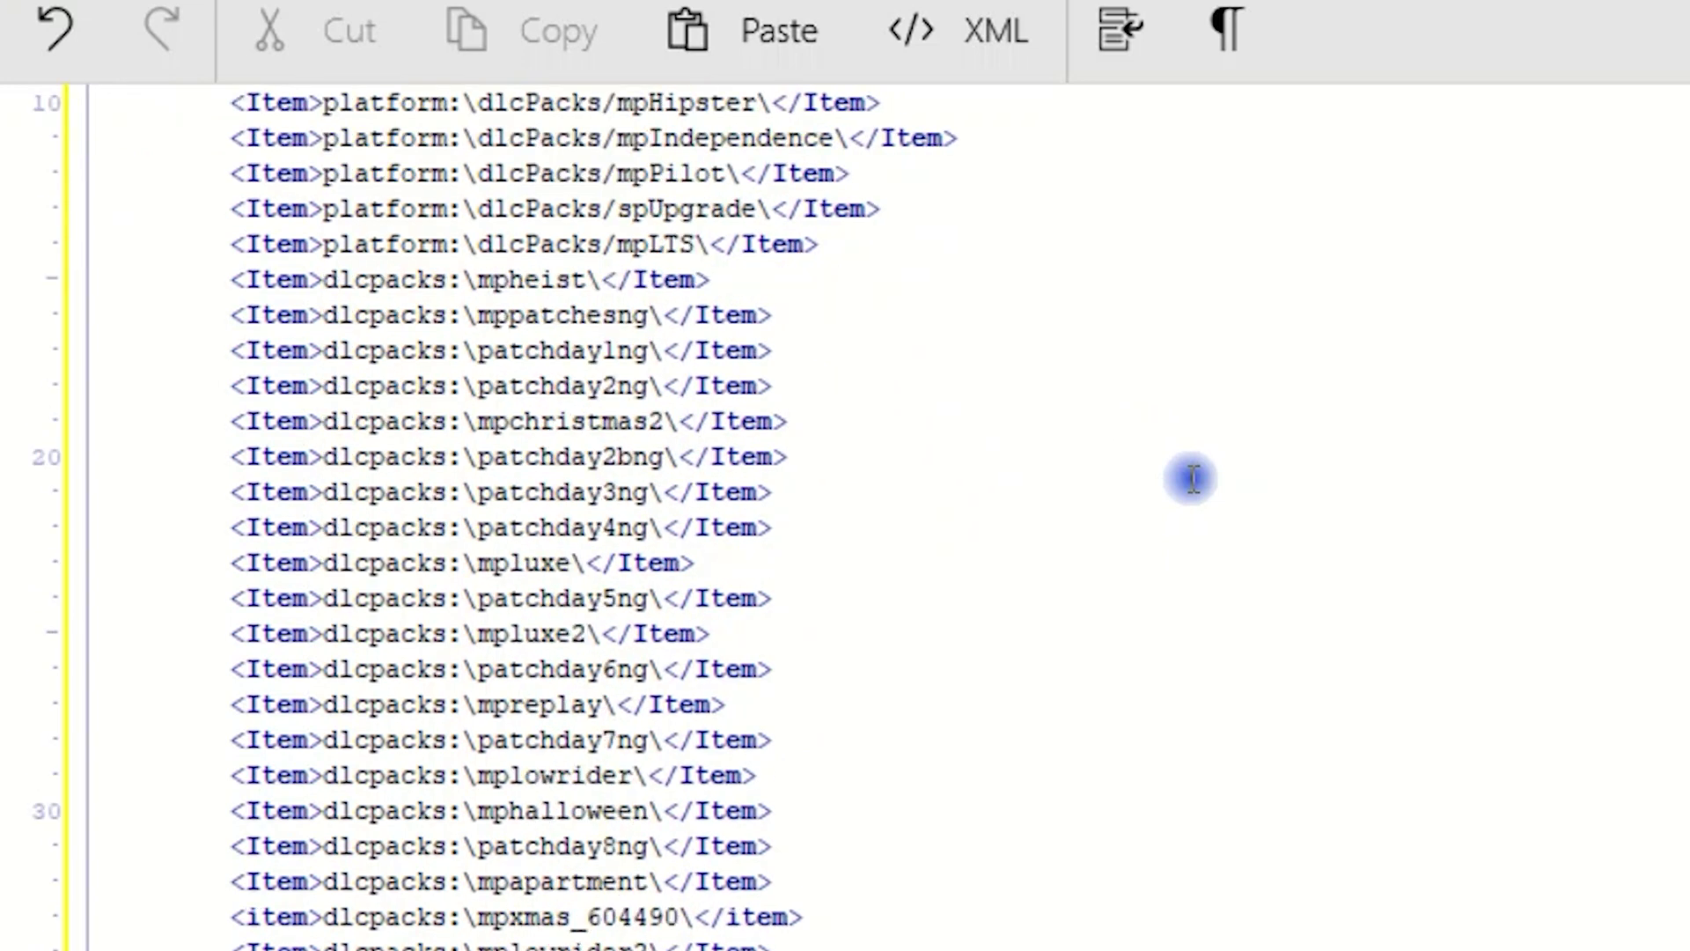
middle_click(1372, 478)
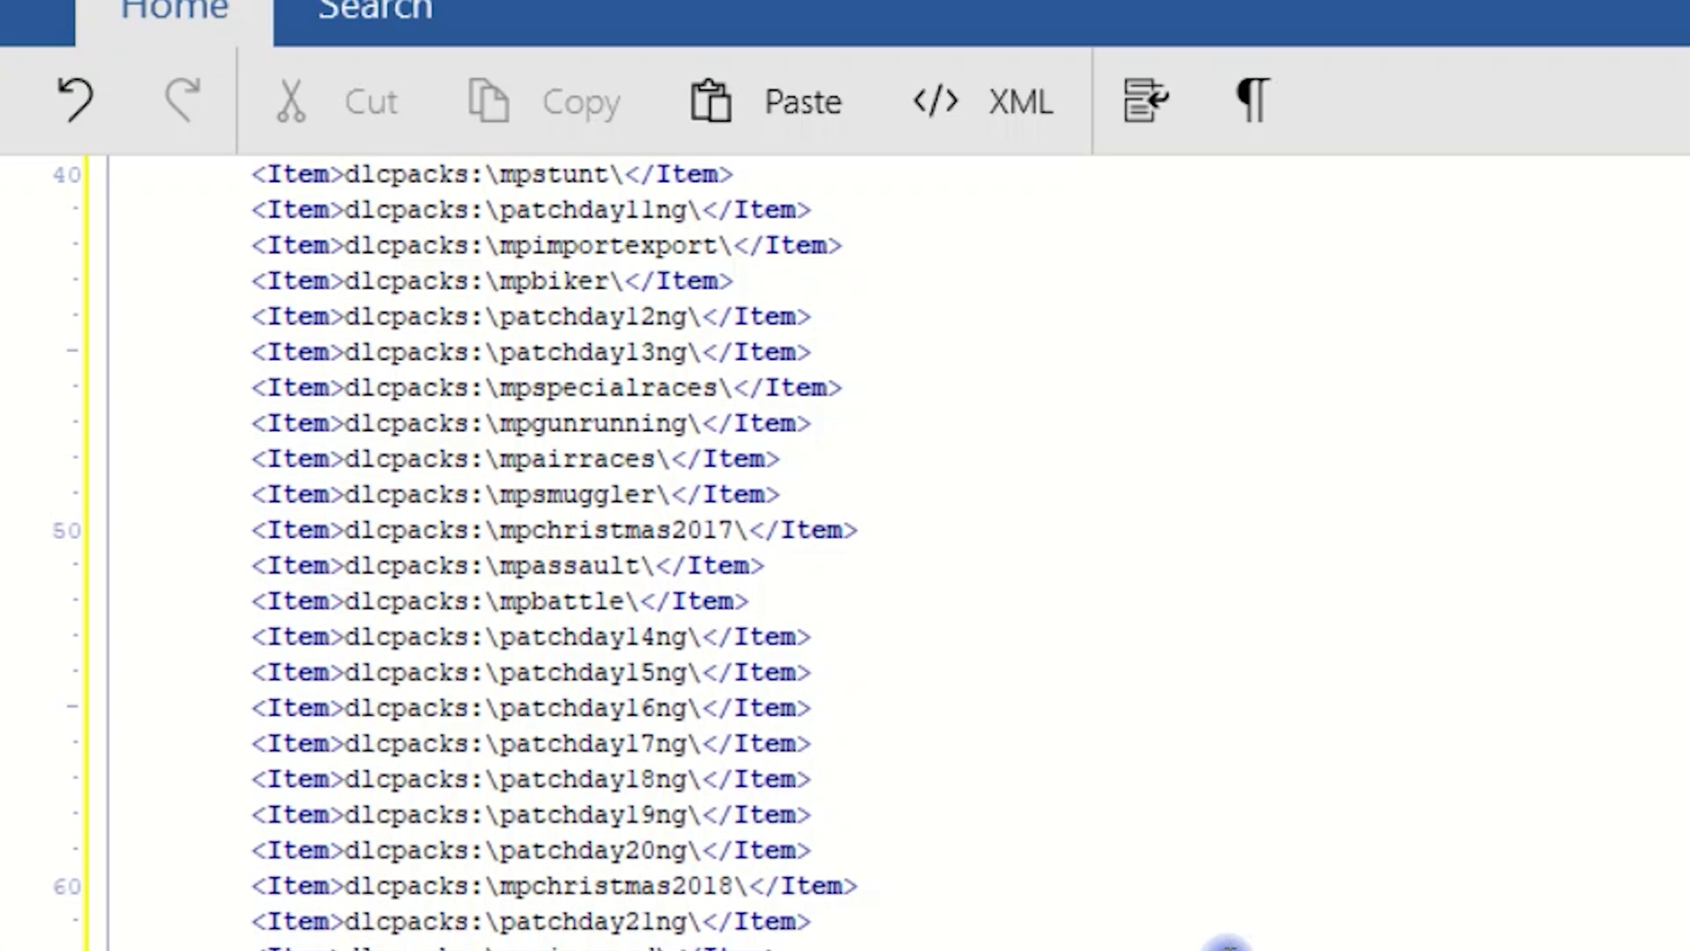
scroll(1227, 942, "up", 4)
scroll(1195, 942, "up", 3)
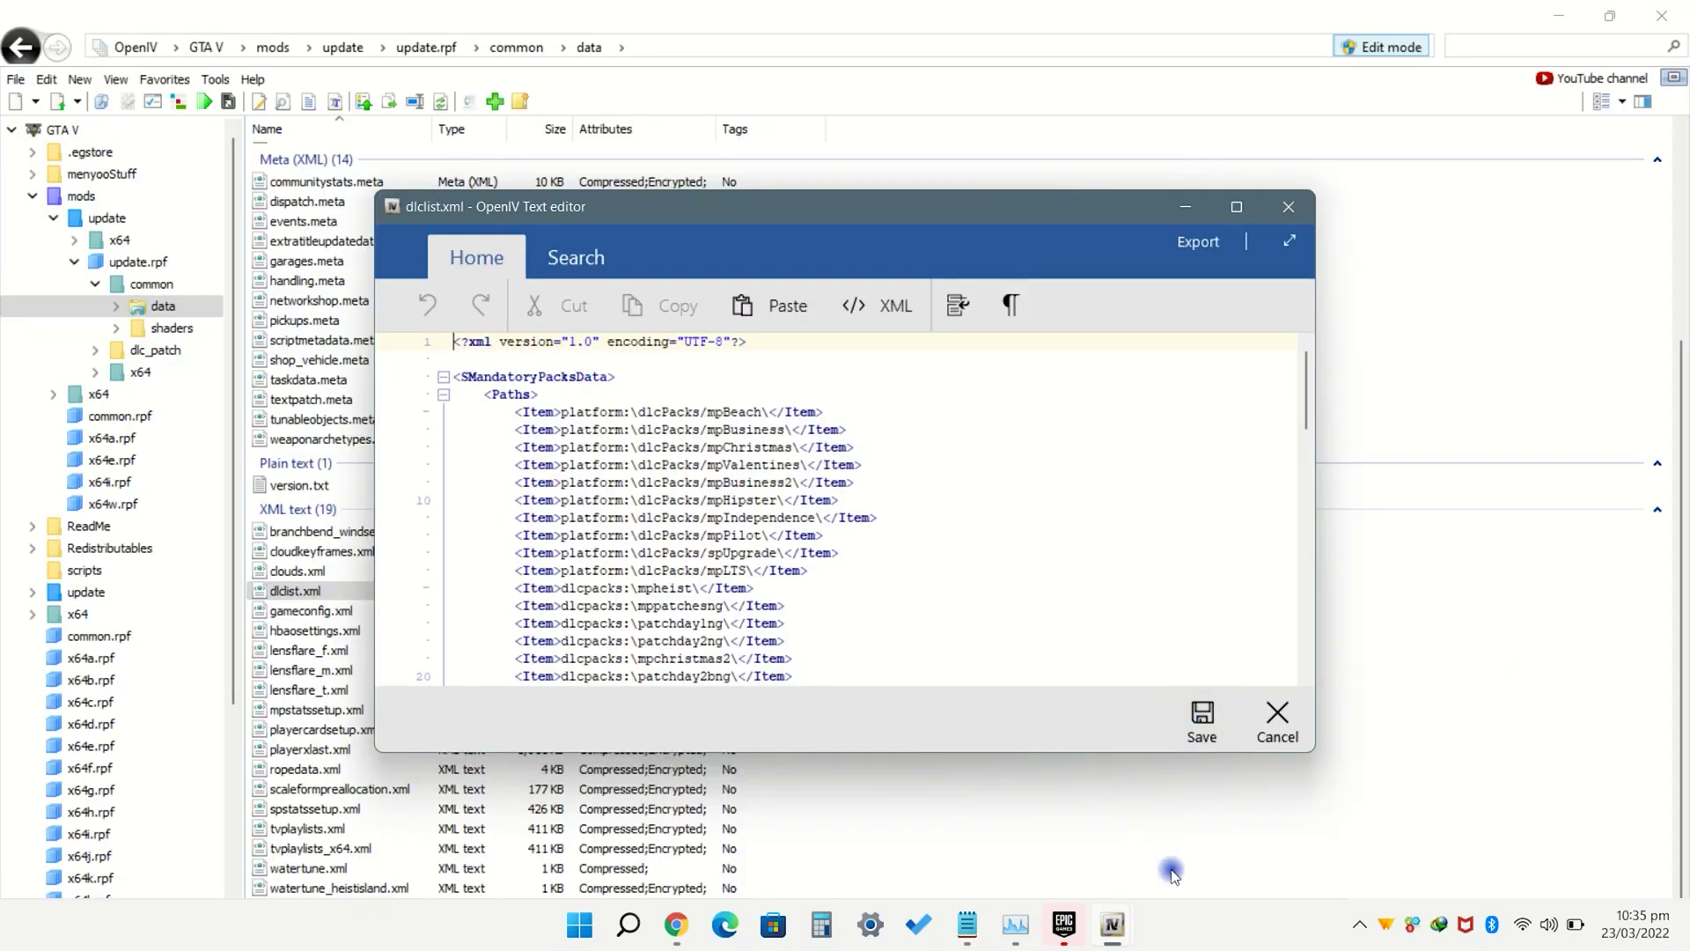
Step: Save dlclist.xml and minimize OpenIV
left_click(1201, 713)
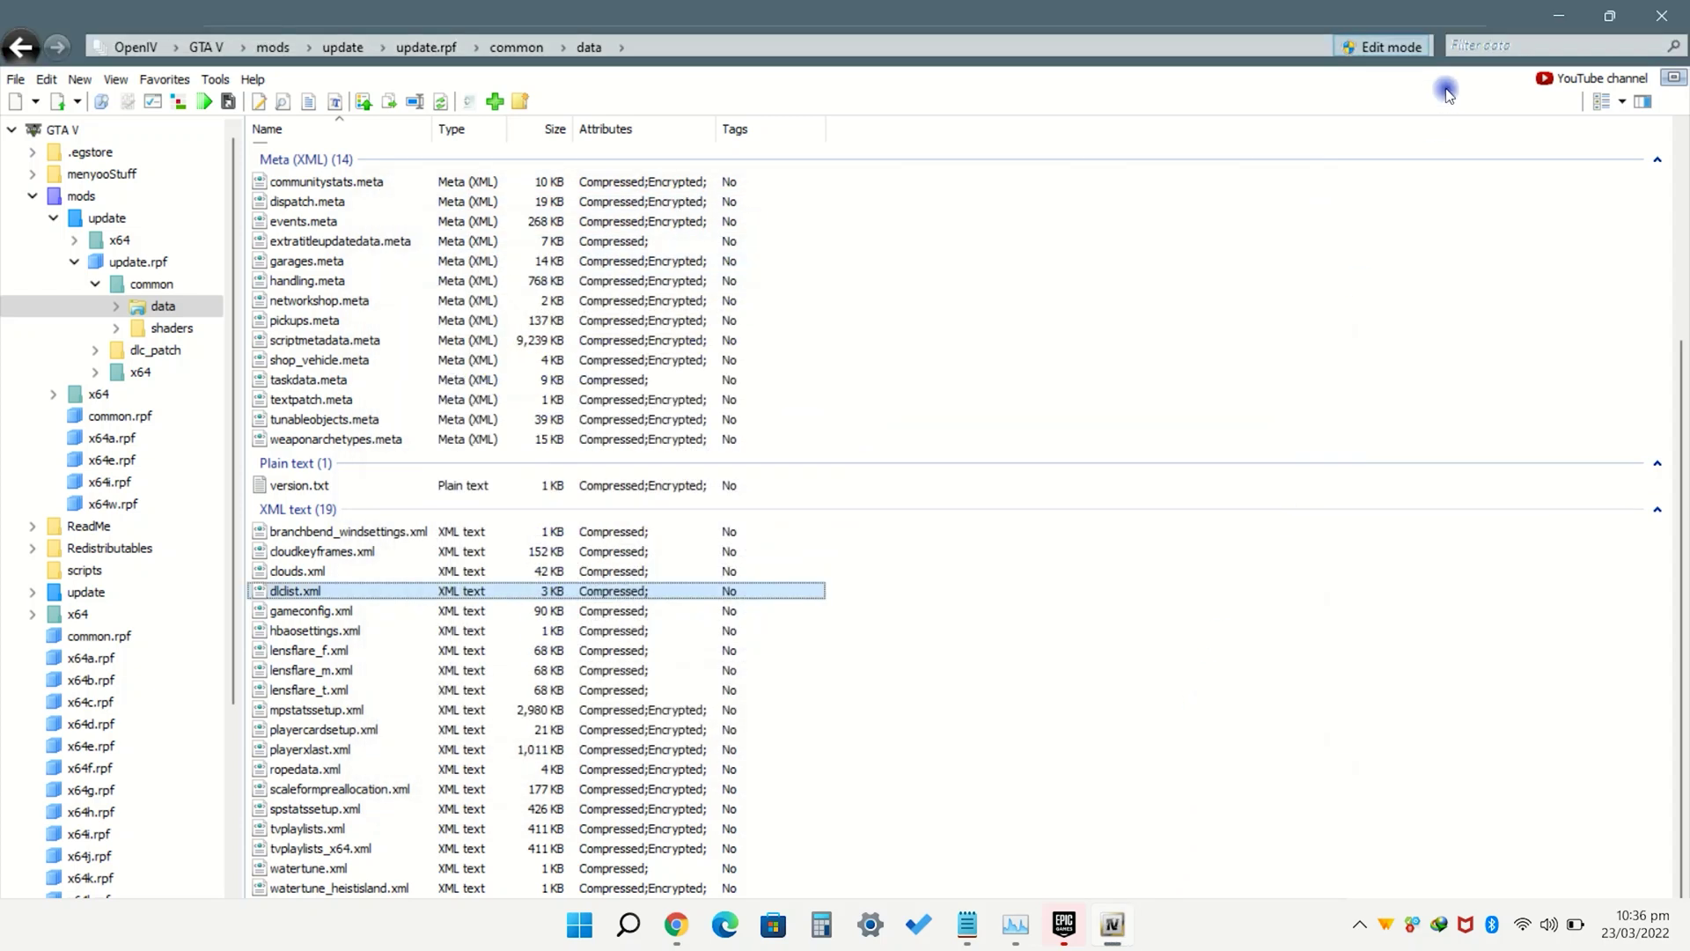
left_click(1556, 10)
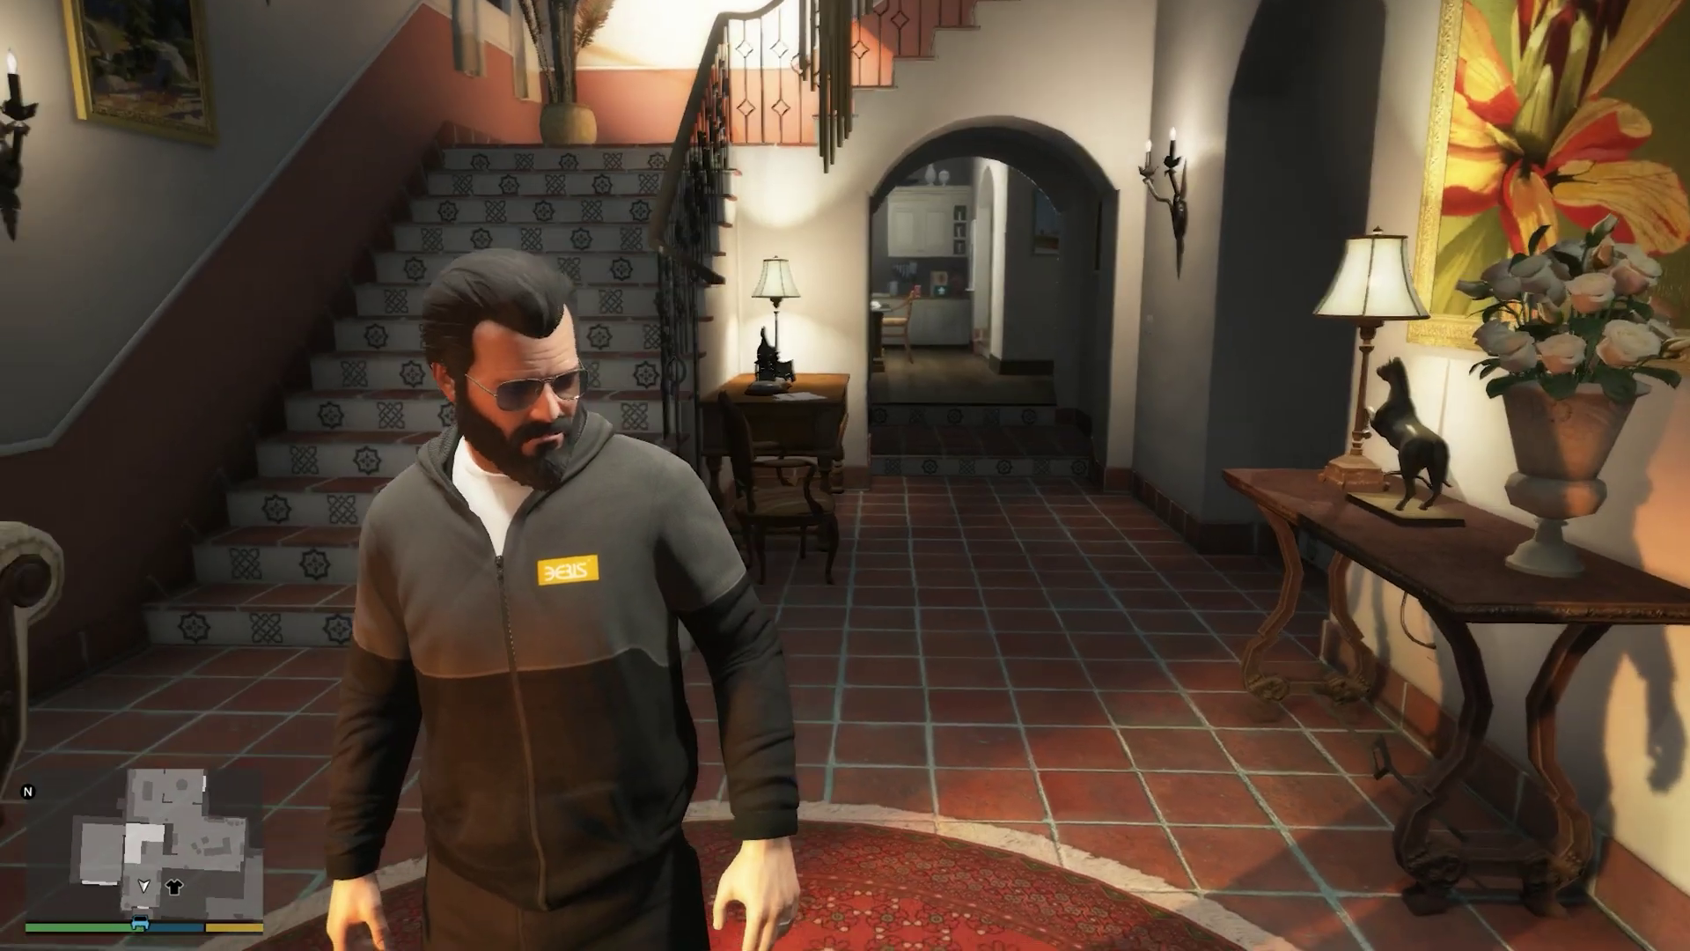
Step: Walk up the stairs, then pick vito_mafia from the F11 Ped Selector's Addon Peds list
key("w")
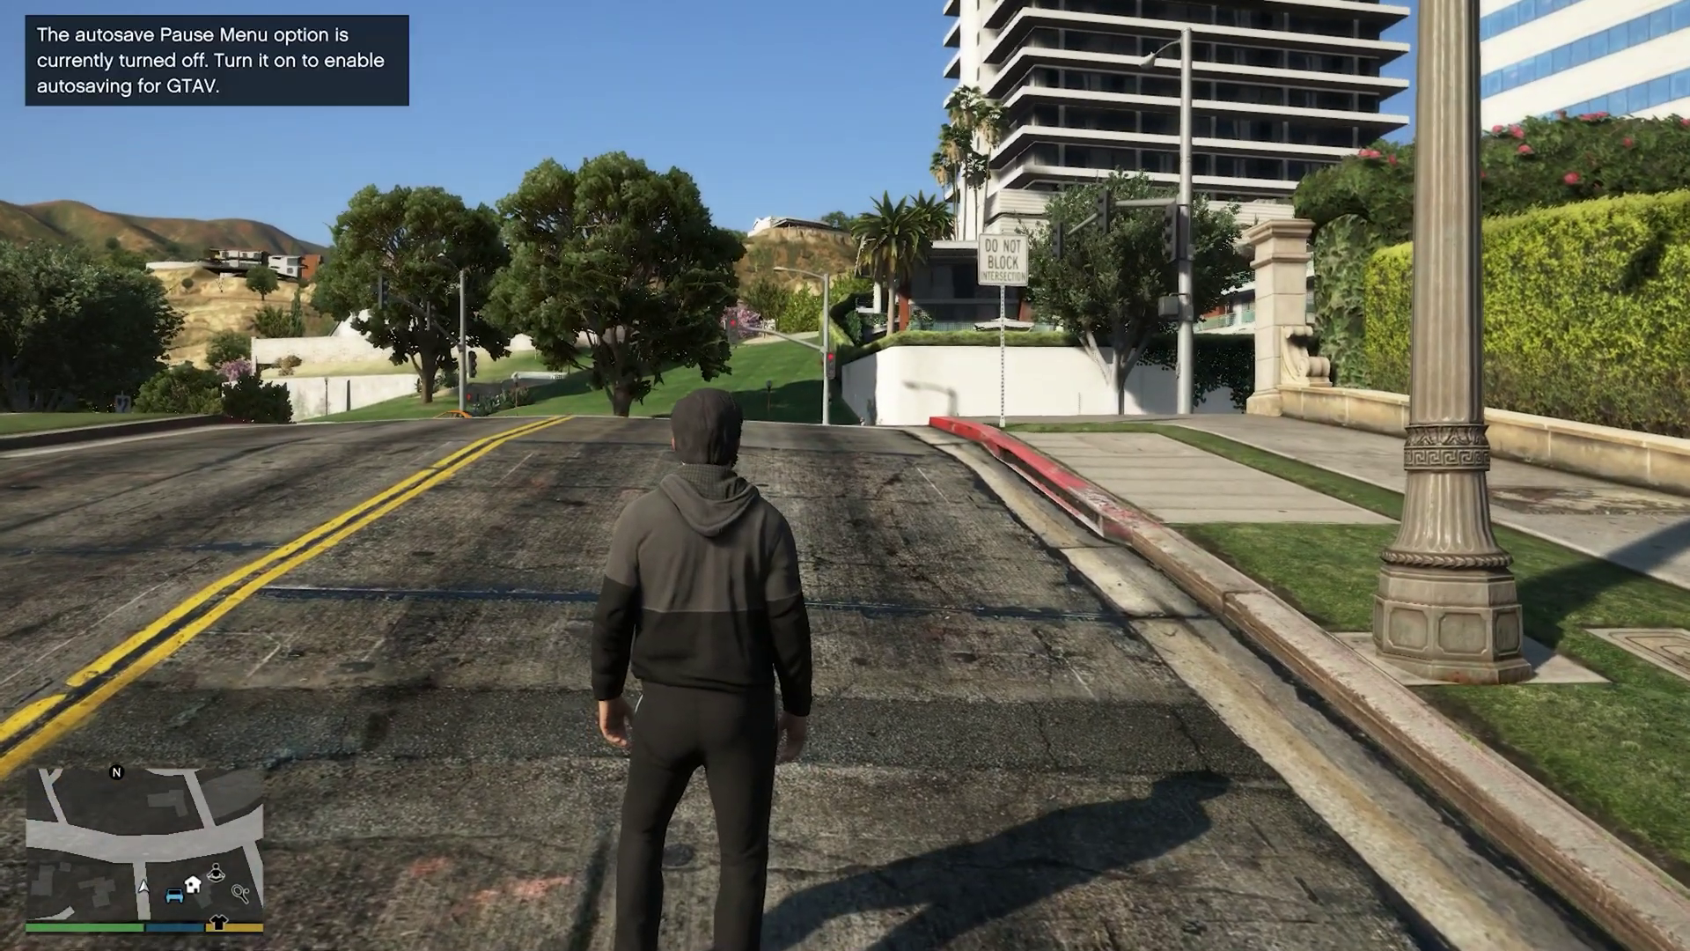
key("F11")
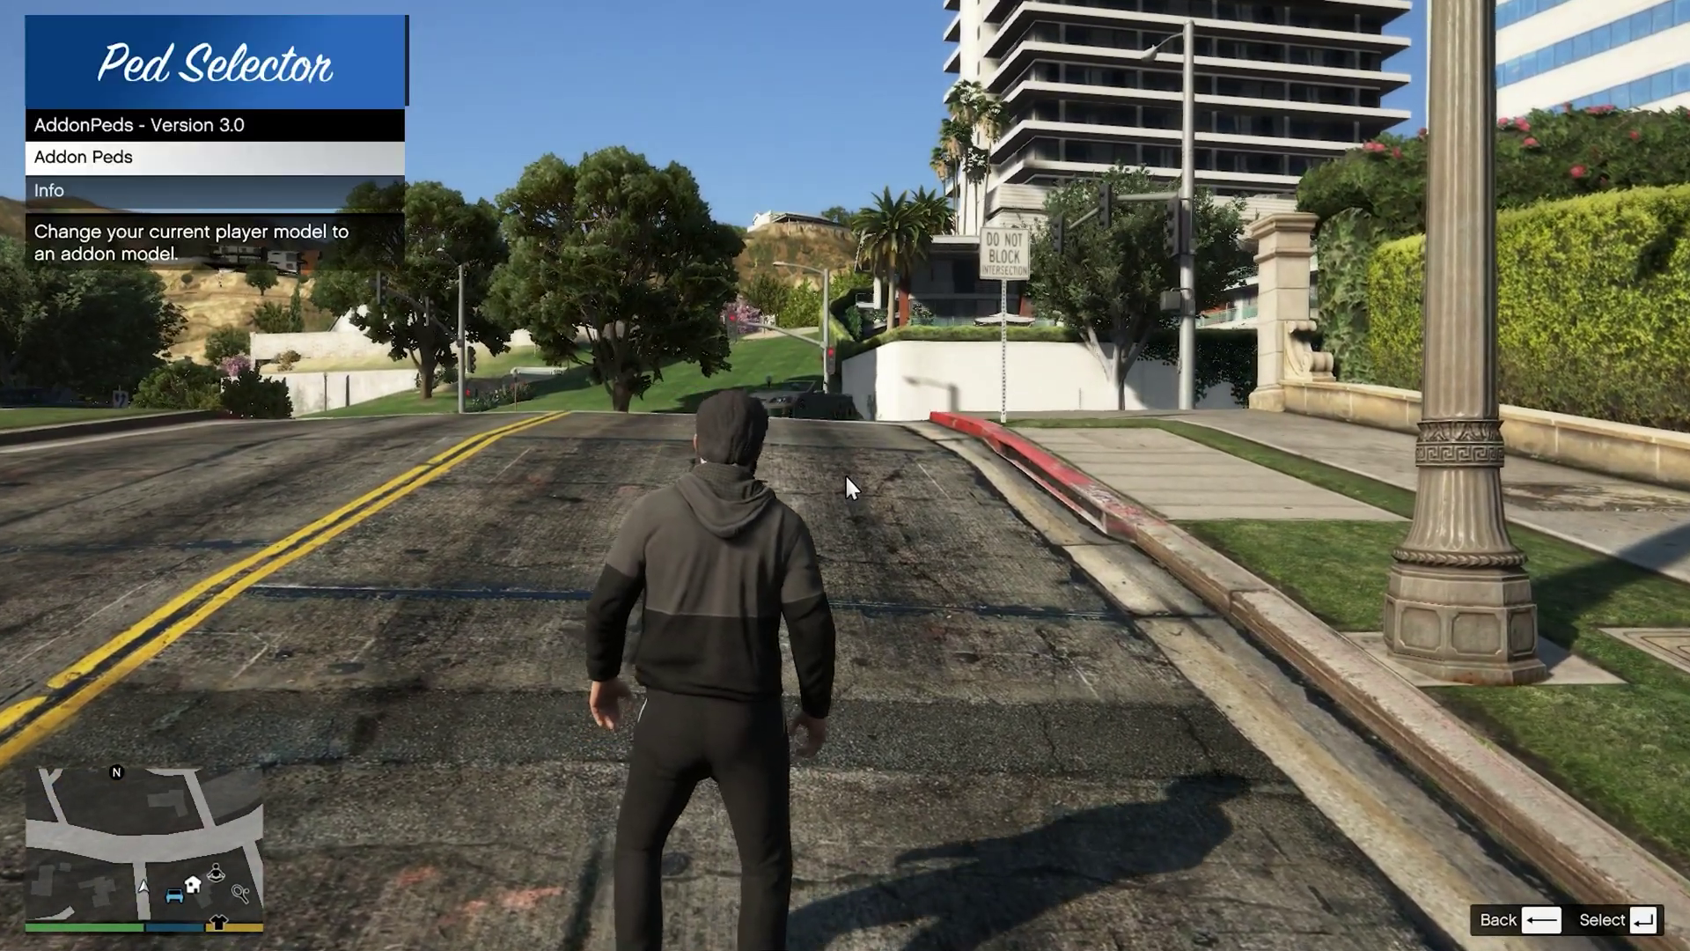
key("Return")
key("Down")
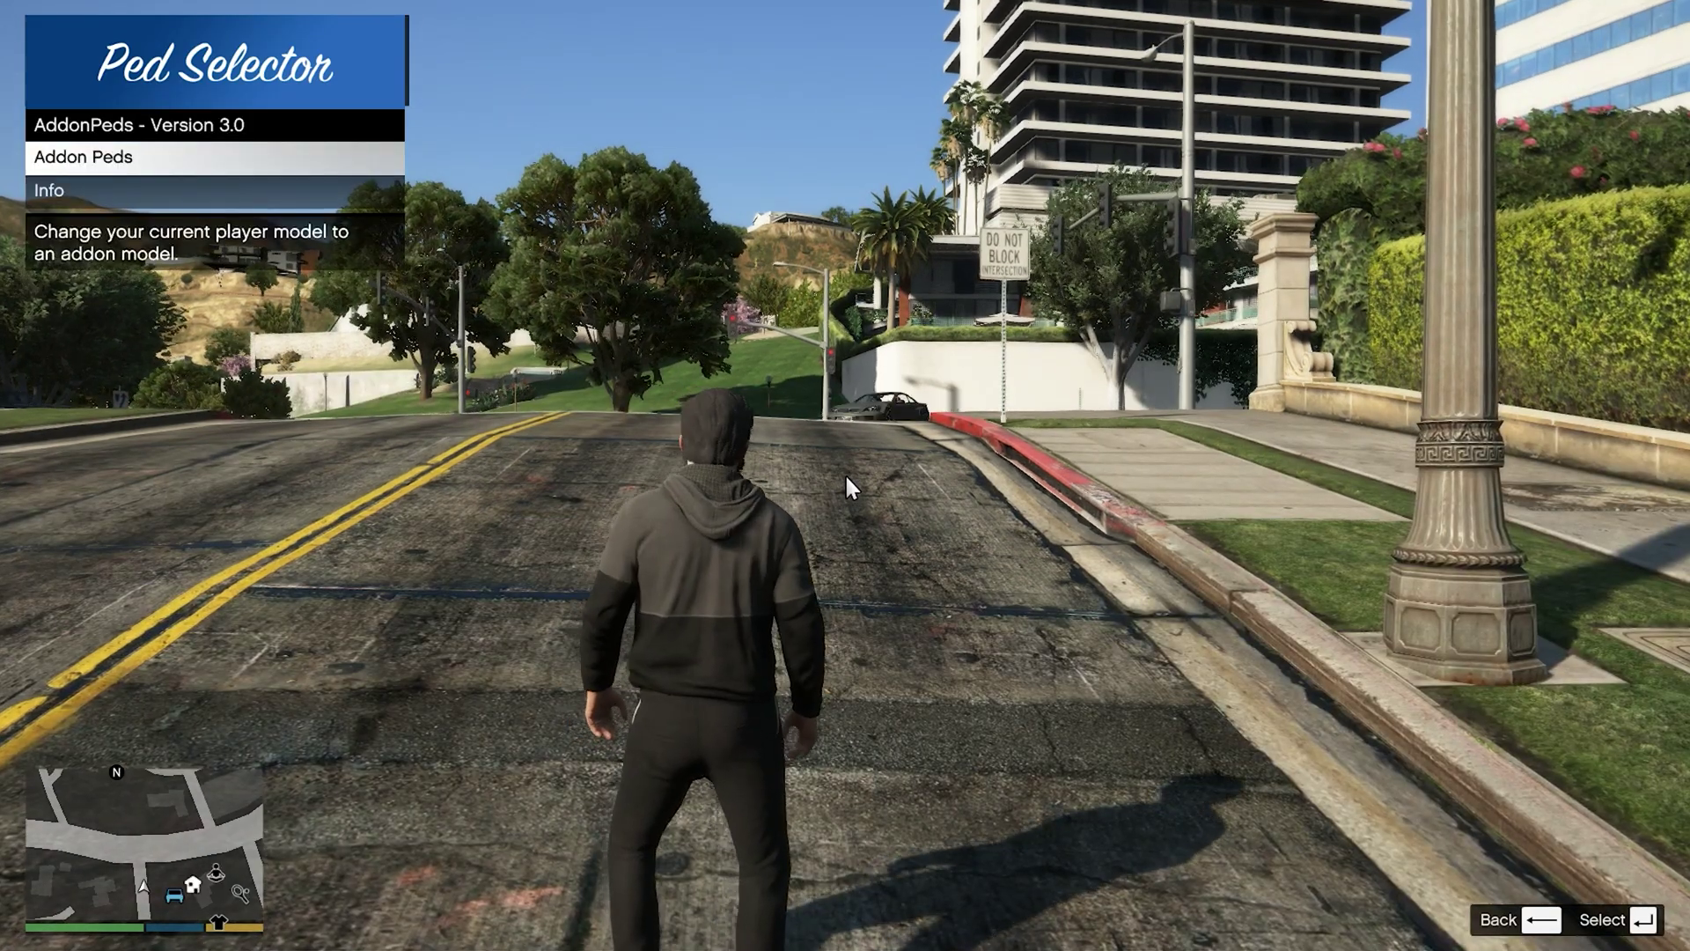
key("Return")
key("Down")
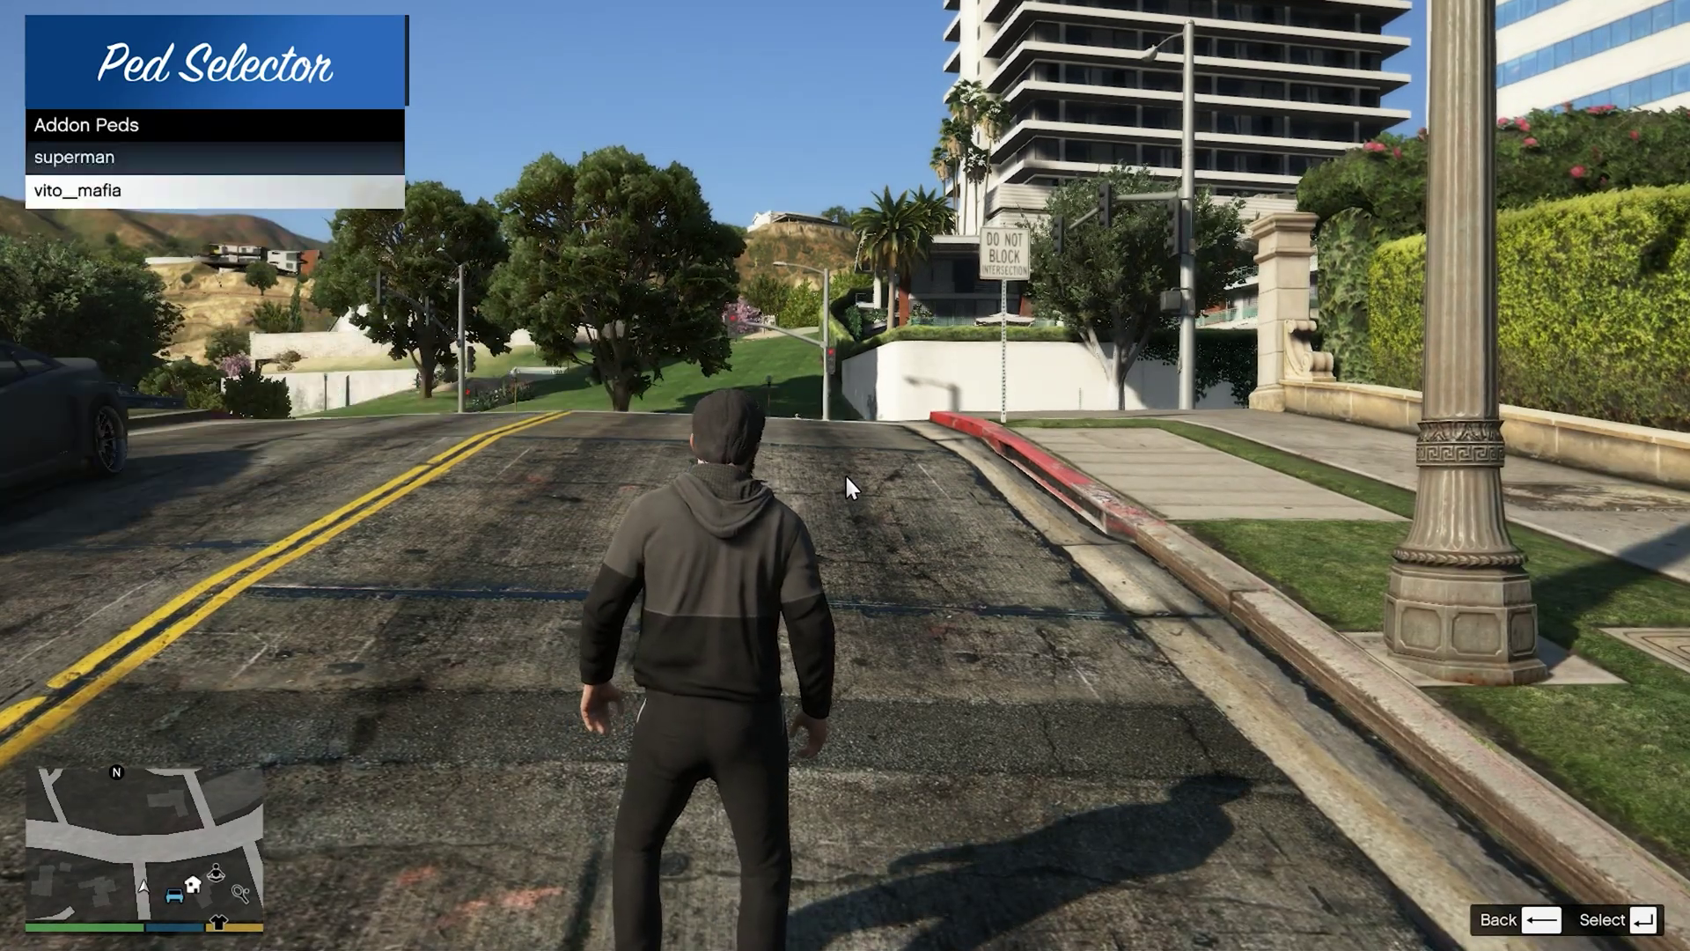
key("Up")
key("Down")
key("Return")
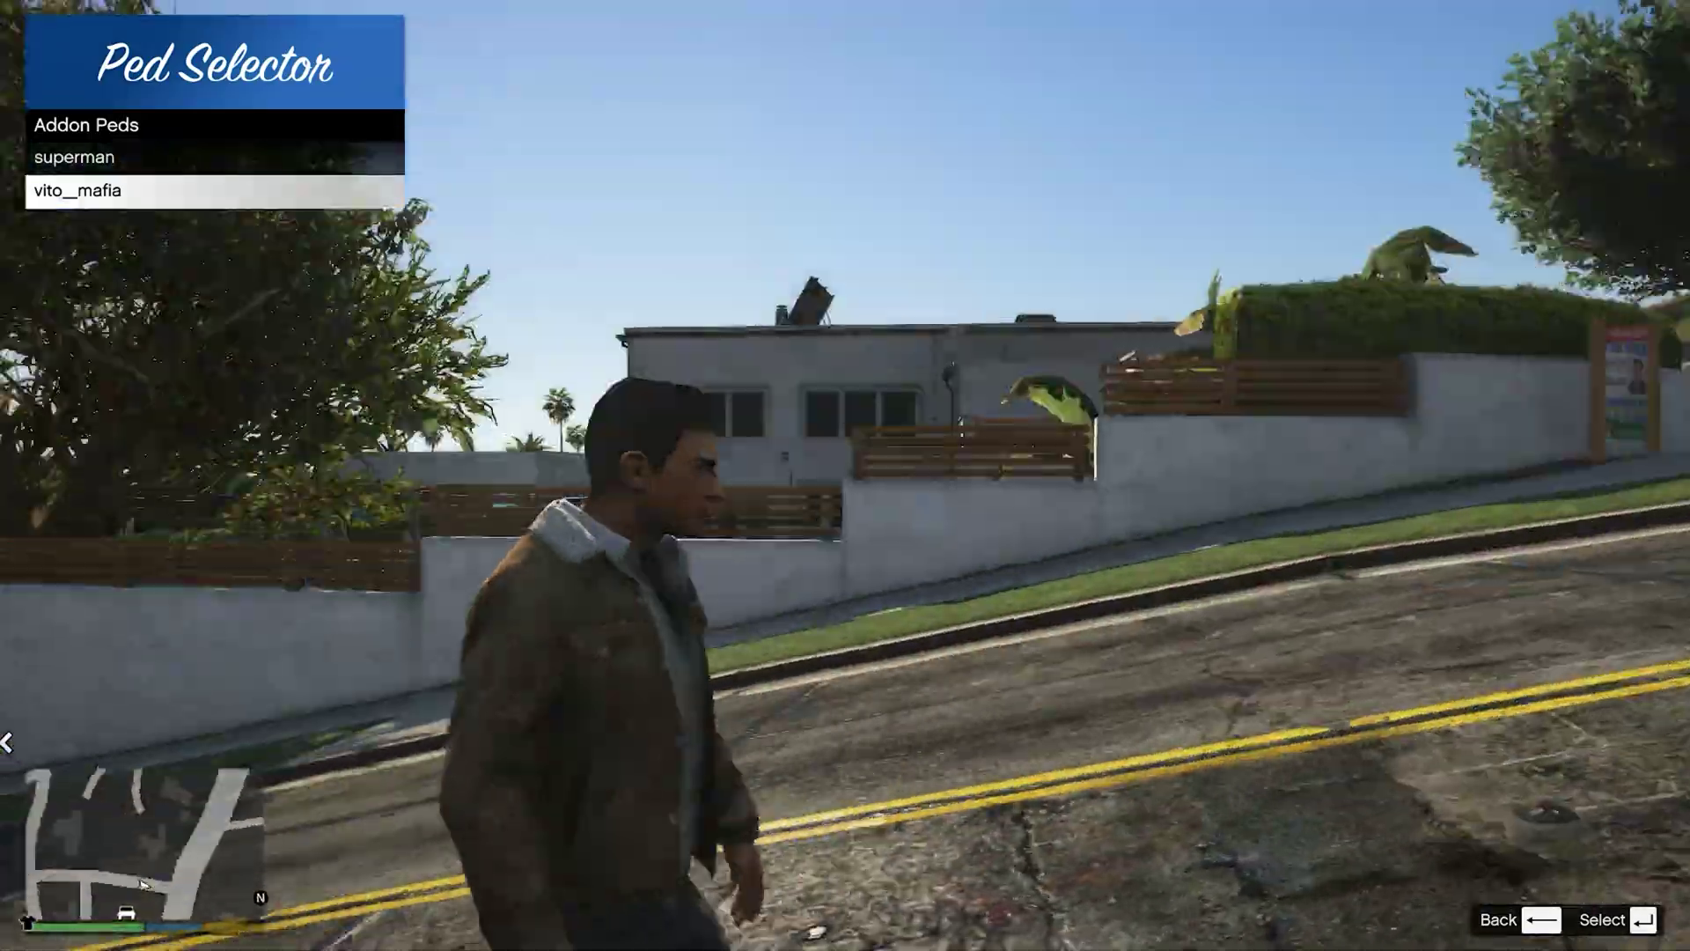
key("Up")
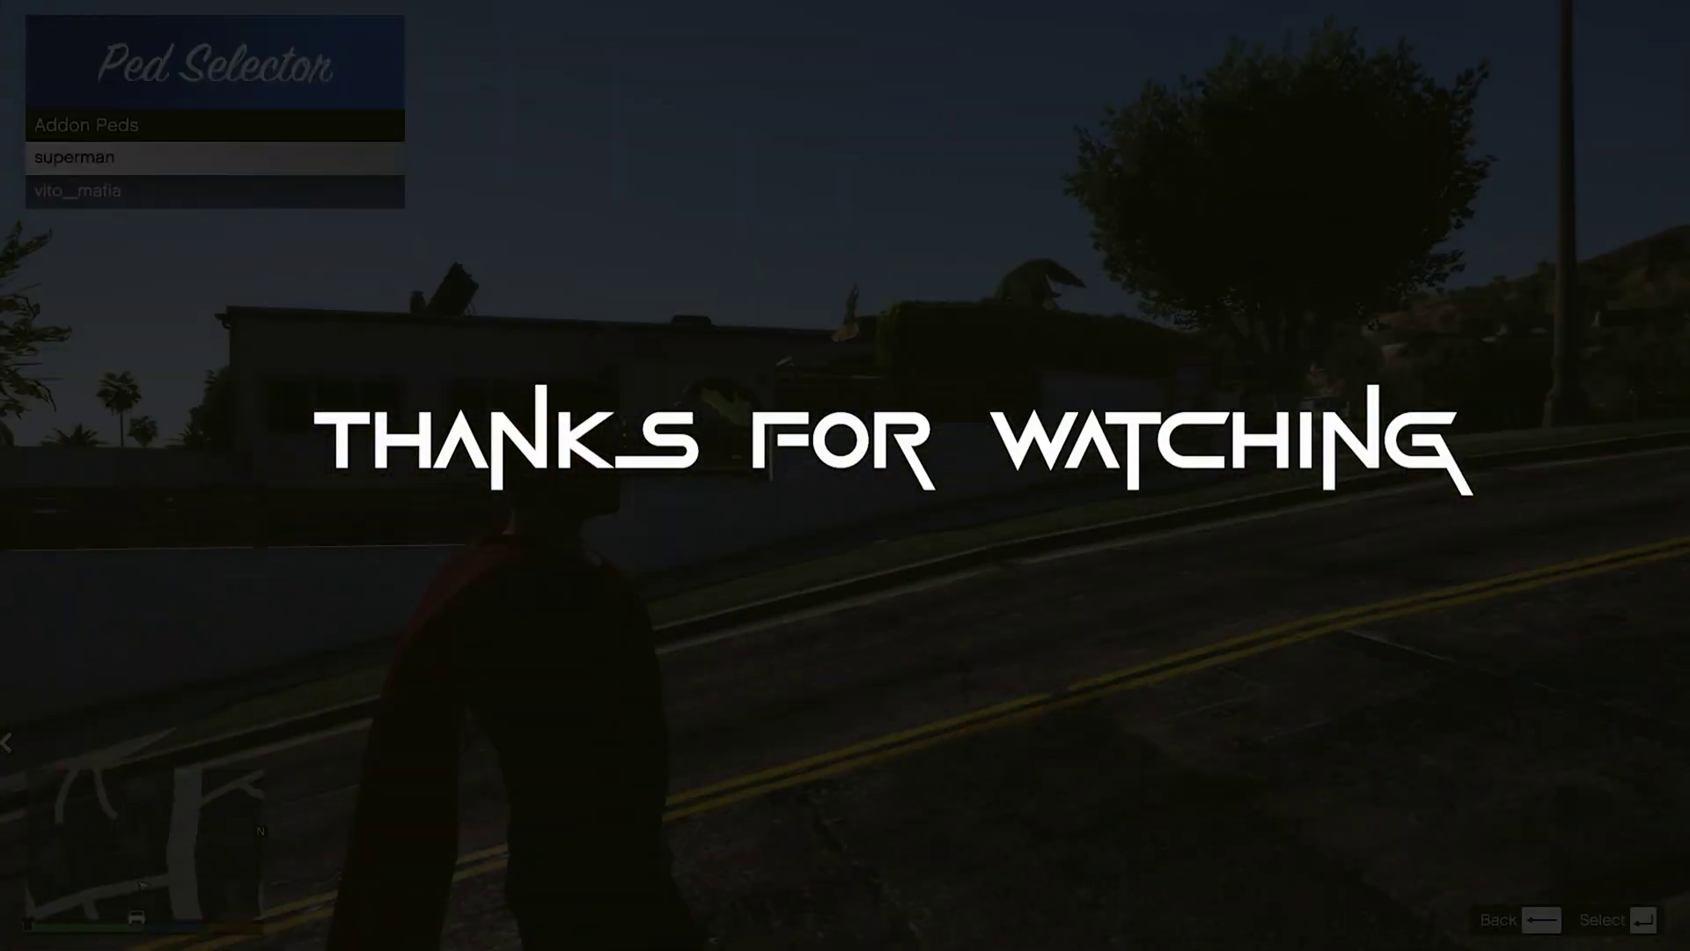